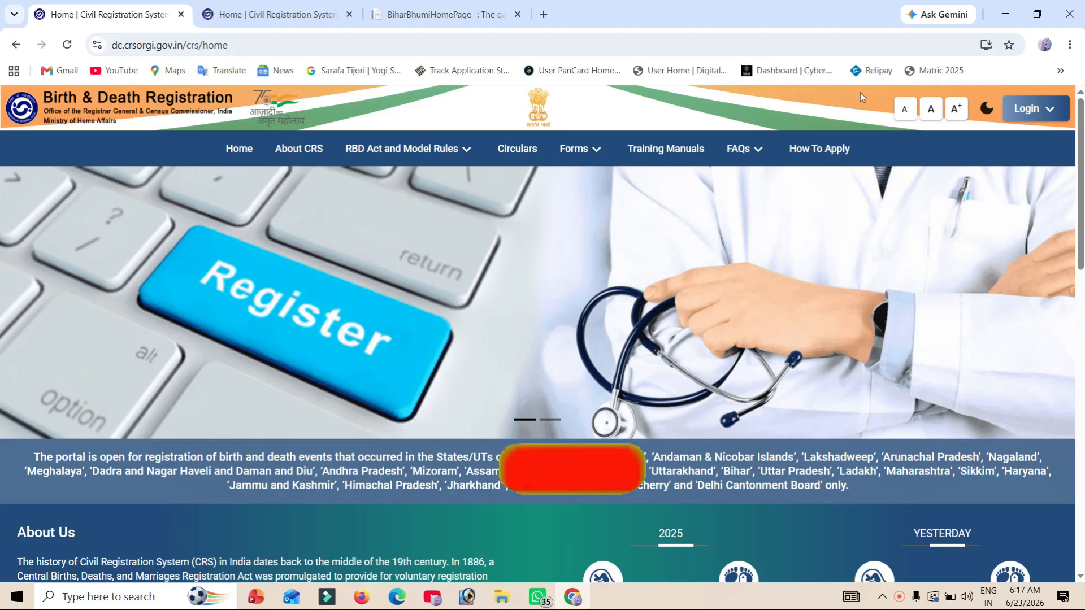
Open the sign-up form for General Public users from the portal's login options.
{"action": "left_click", "coordinate": [1028, 108]}
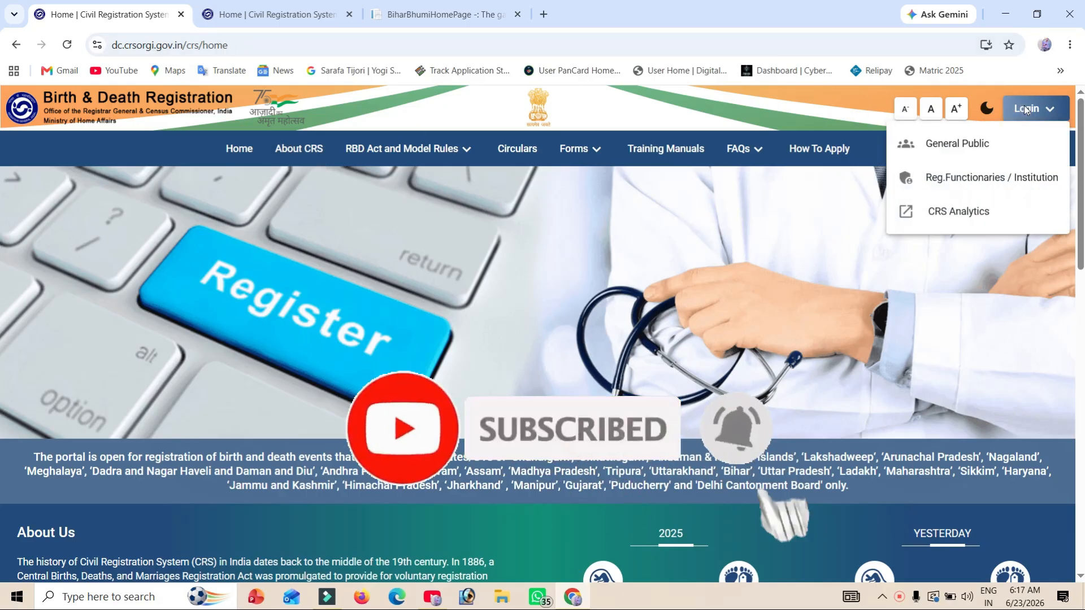
{"action": "left_click", "coordinate": [941, 145]}
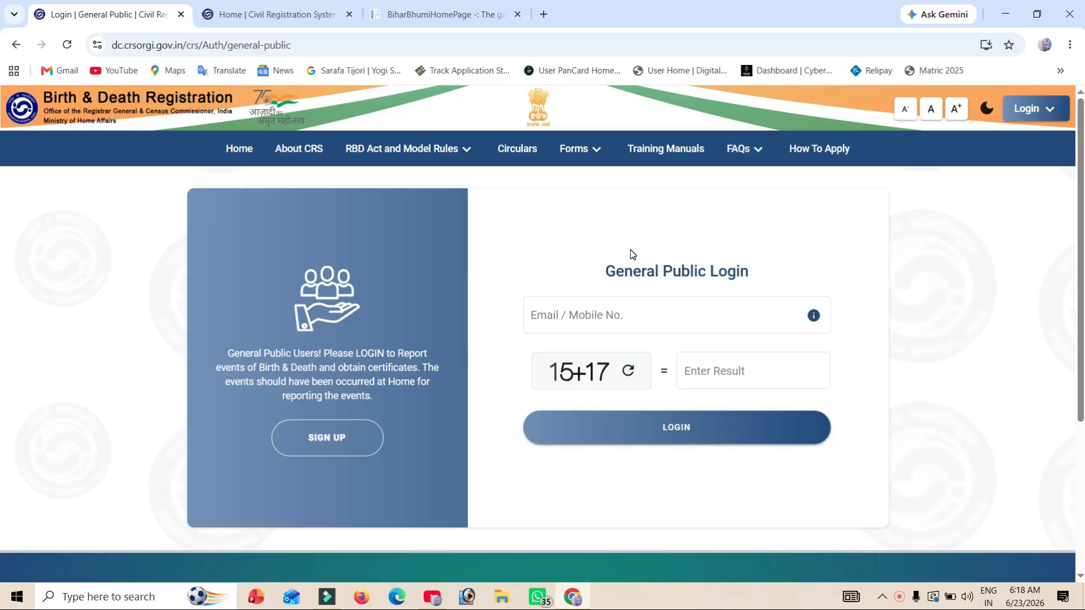
{"action": "left_click", "coordinate": [328, 439]}
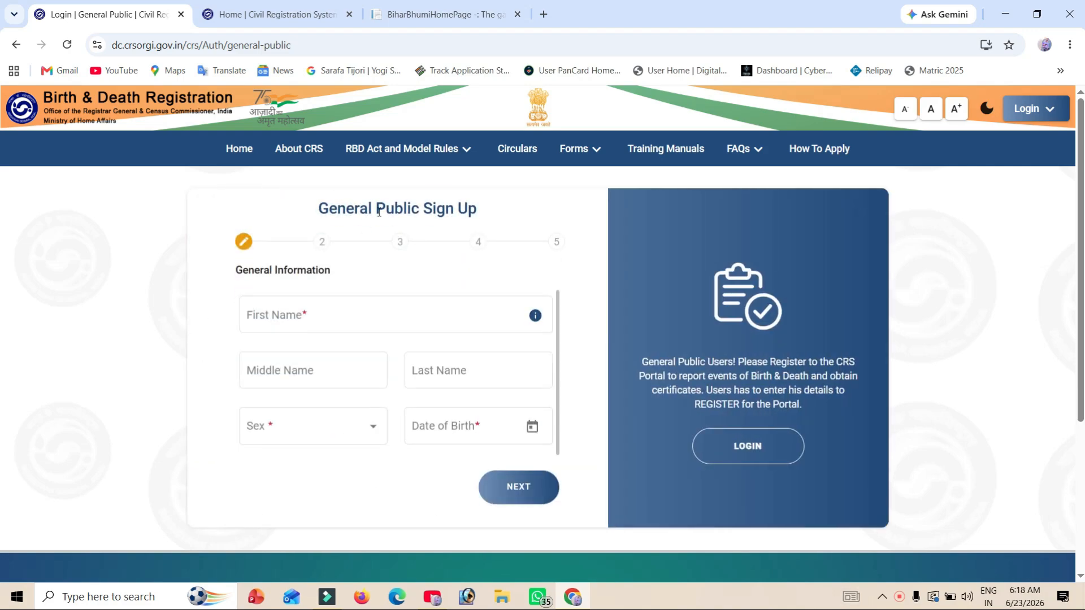
Go through the name fields of the sign-up form's general information and set the sex to Male.
{"action": "left_click", "coordinate": [297, 320]}
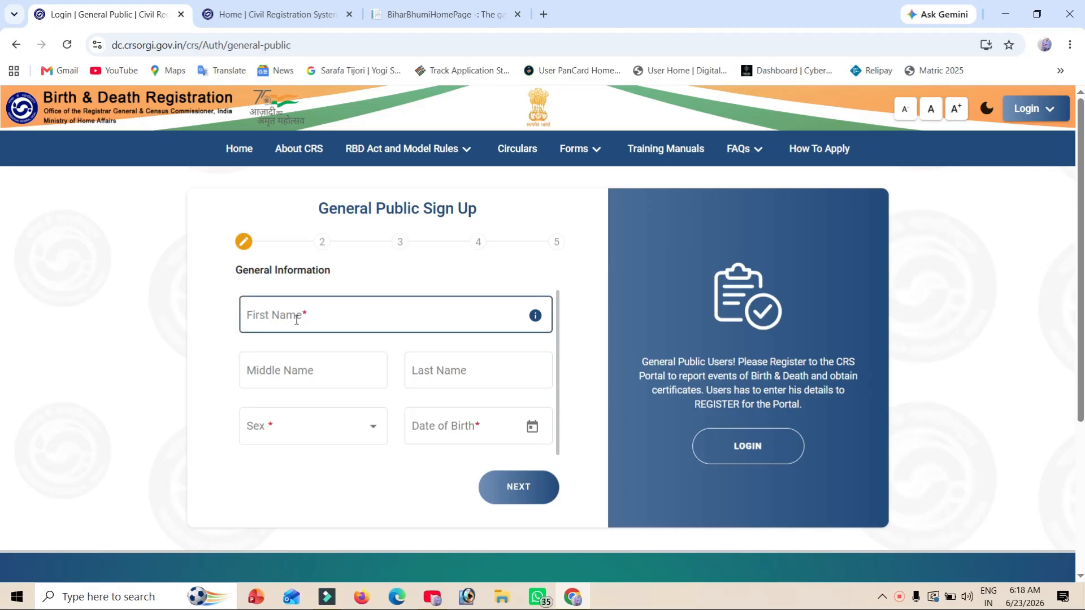
{"action": "left_click", "coordinate": [318, 380]}
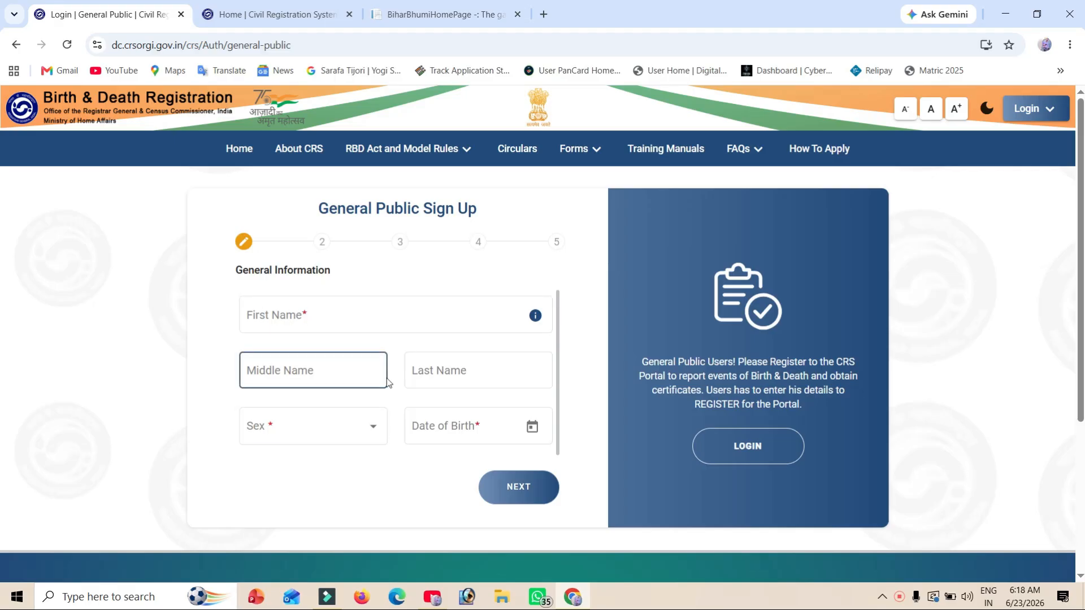
{"action": "left_click", "coordinate": [425, 384]}
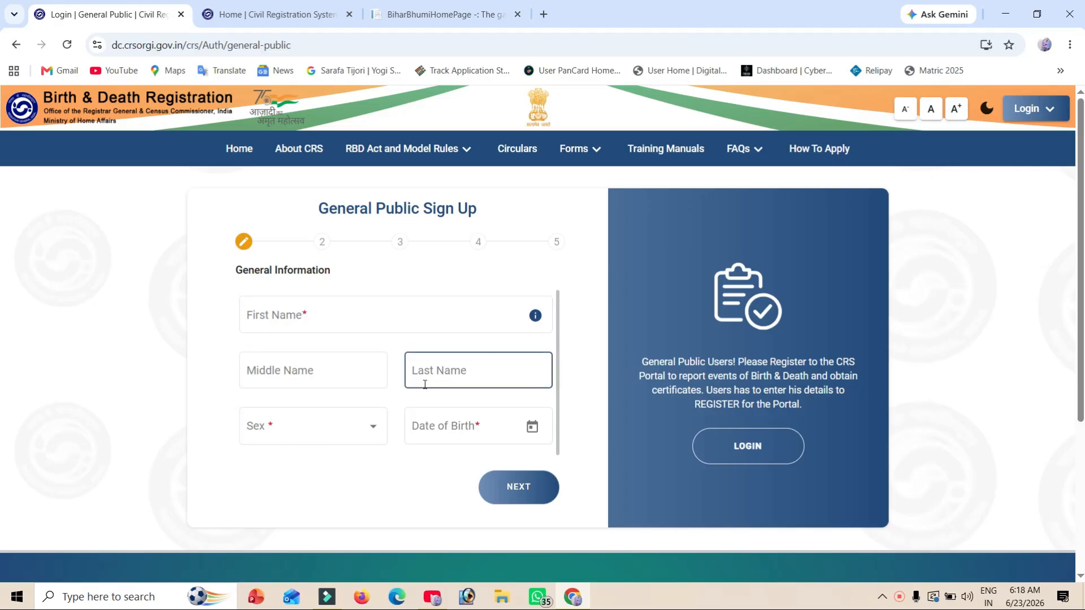
{"action": "left_click", "coordinate": [301, 434]}
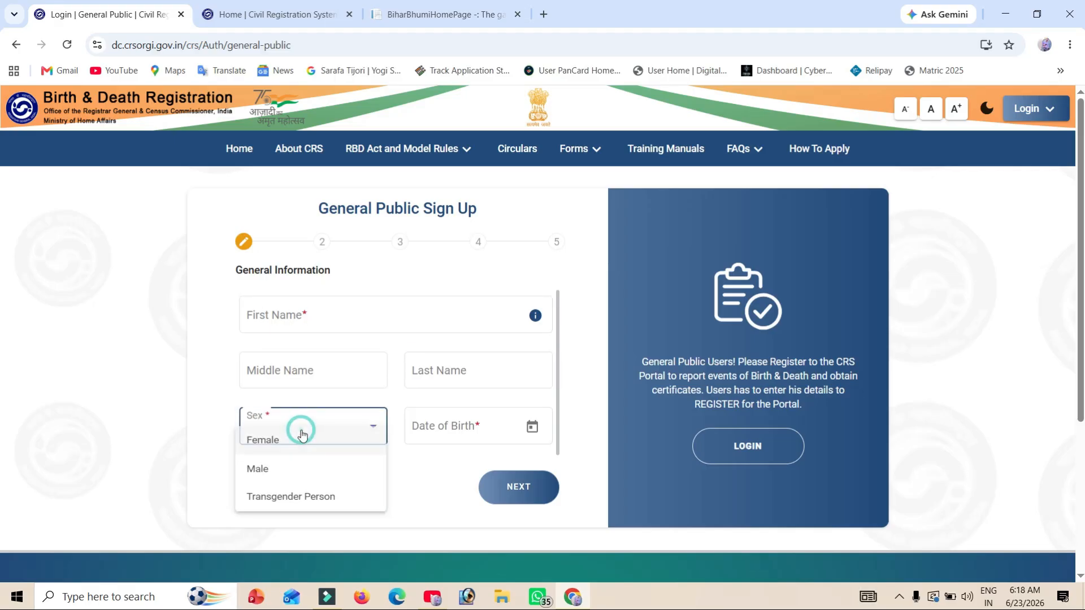
{"action": "left_click", "coordinate": [257, 469]}
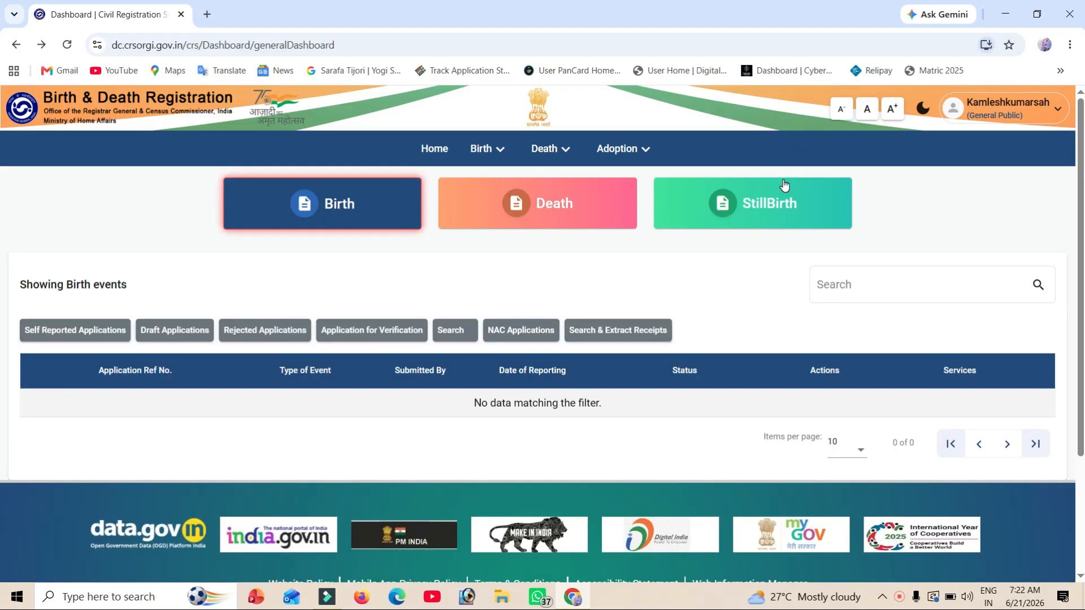
Open the Report Birth form and set the state where the birth occurred to Bihar.
{"action": "left_click", "coordinate": [485, 149]}
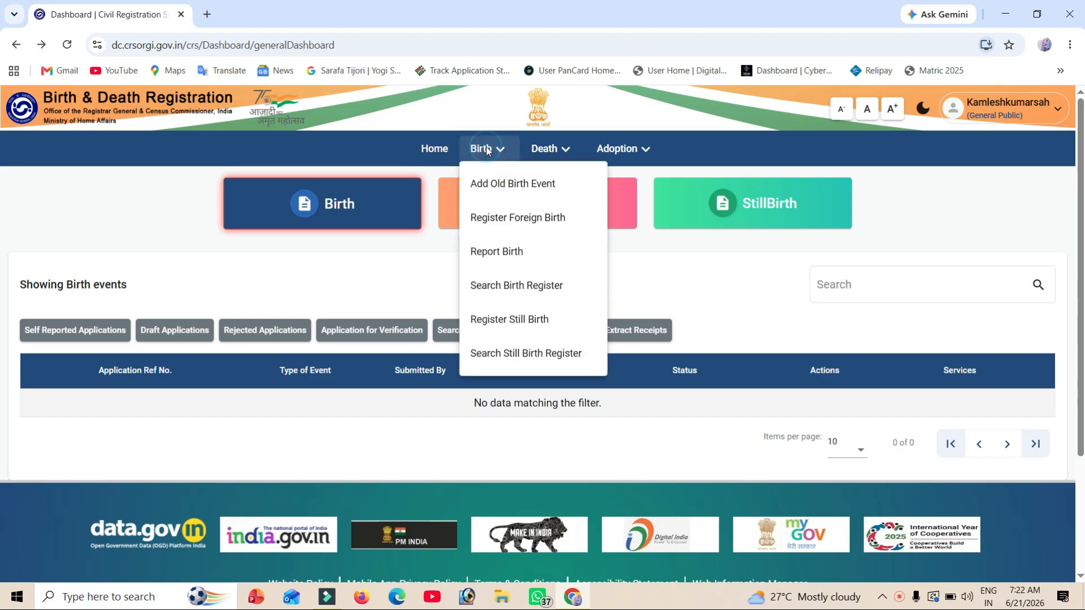
{"action": "left_click", "coordinate": [506, 257]}
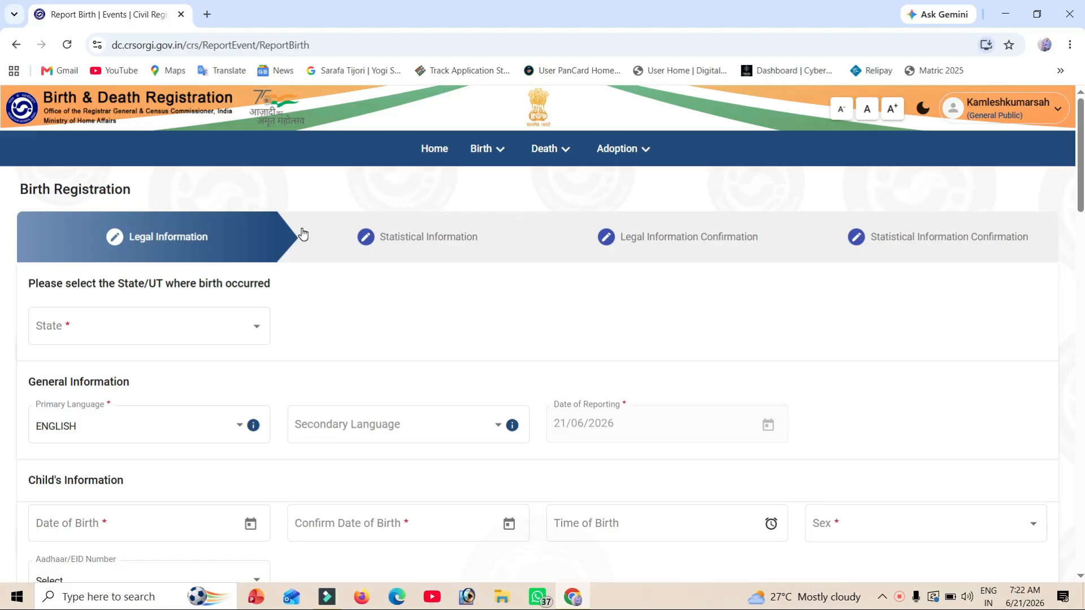
{"action": "scroll", "coordinate": [213, 245], "scroll_direction": "down", "scroll_amount": 2}
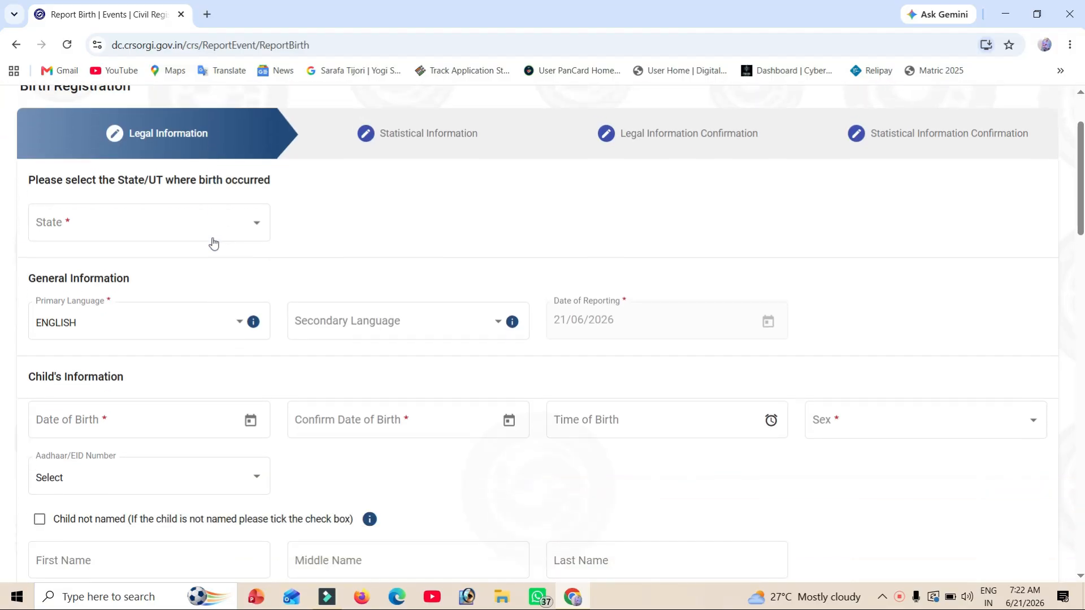
{"action": "left_click", "coordinate": [107, 194]}
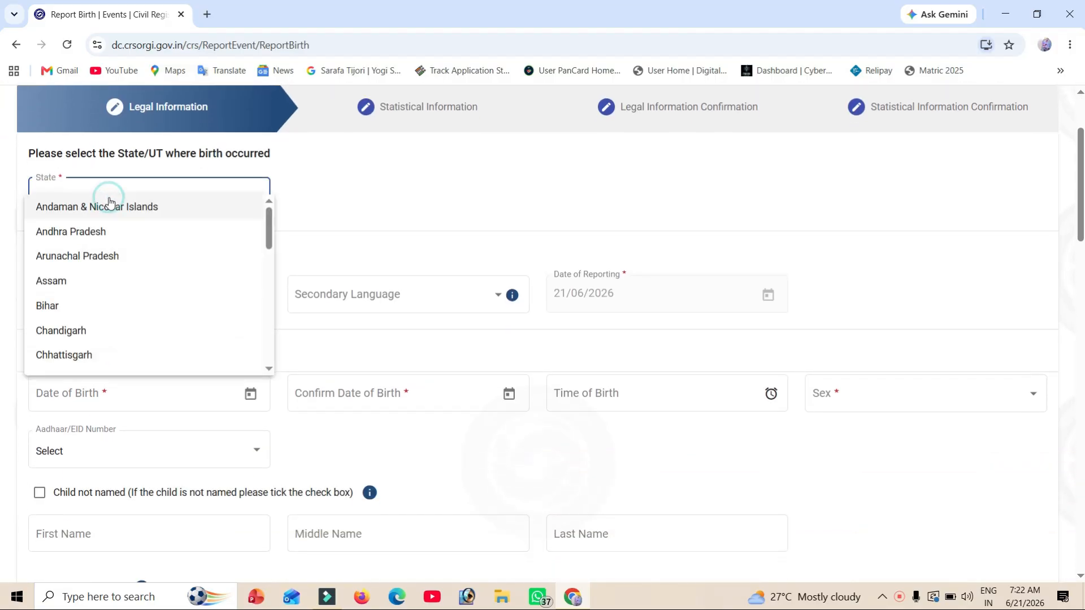
{"action": "left_click", "coordinate": [63, 305]}
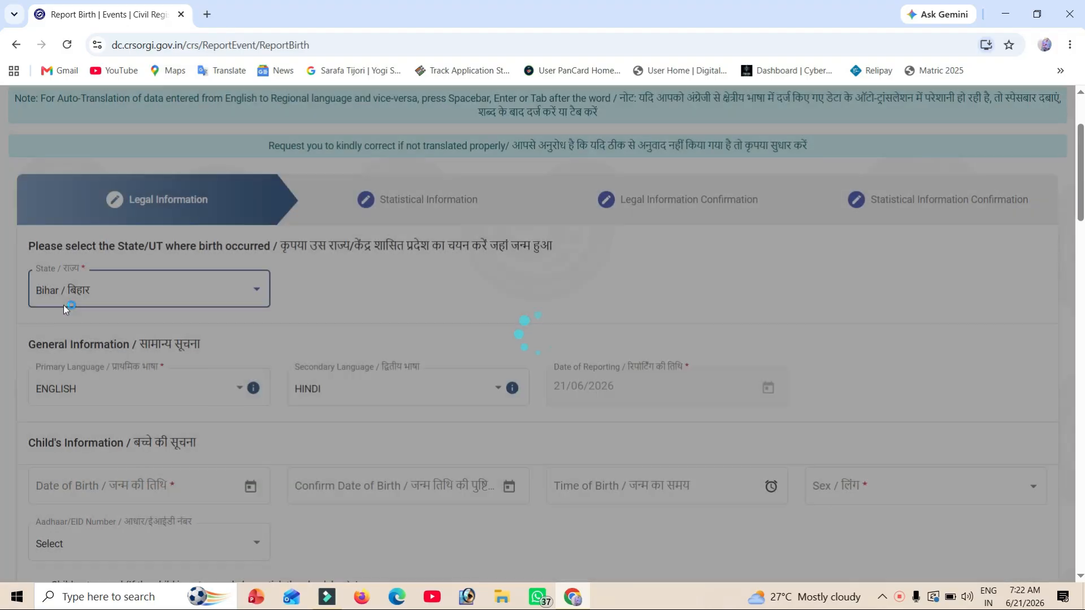
Fill in the child's date of birth and its confirmation, with 6:25 AM as time of birth and Female as sex.
{"action": "scroll", "coordinate": [139, 250], "scroll_direction": "down", "scroll_amount": 2}
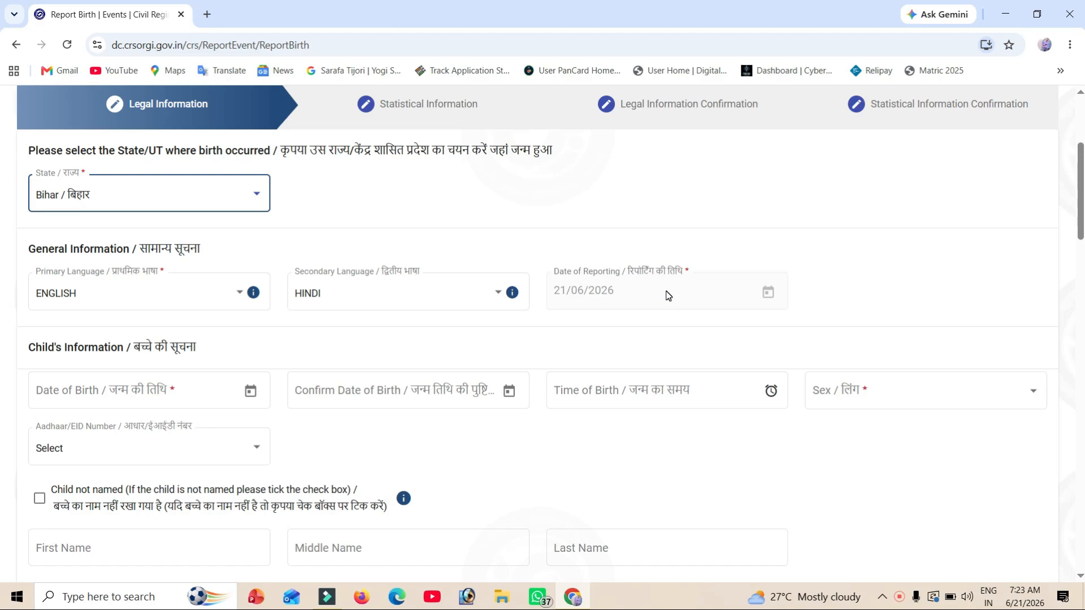
{"action": "scroll", "coordinate": [666, 295], "scroll_direction": "down", "scroll_amount": 4}
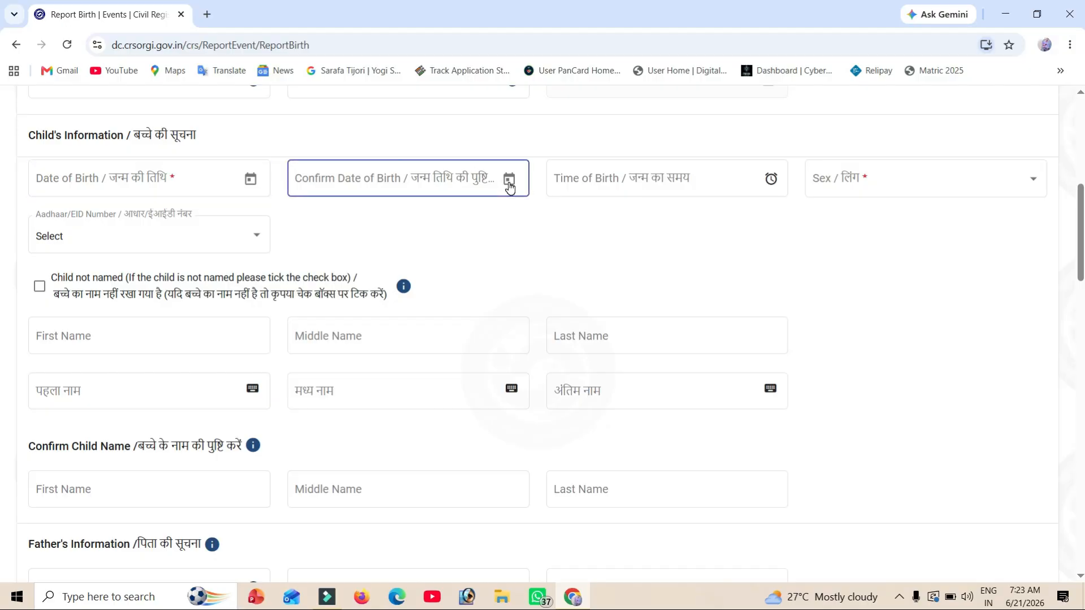
{"action": "left_click", "coordinate": [616, 179]}
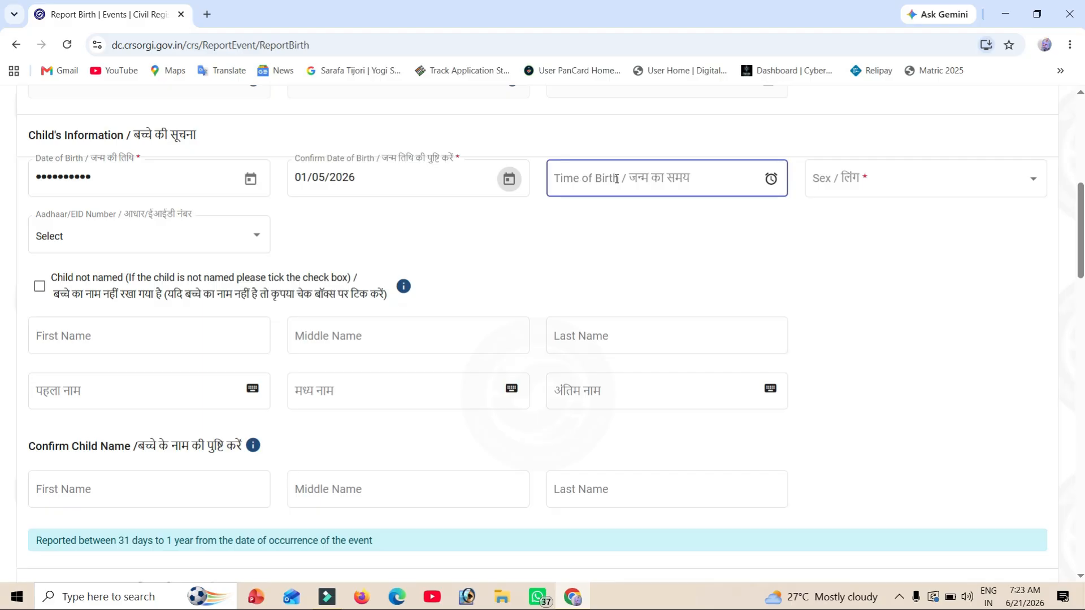
{"action": "left_click", "coordinate": [616, 178]}
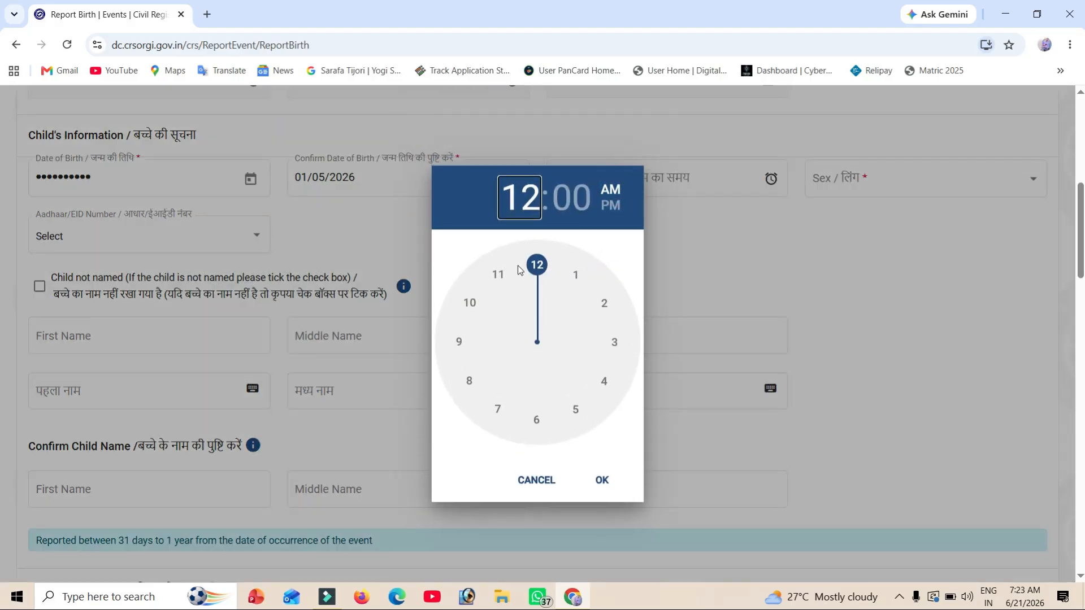
{"action": "left_click", "coordinate": [537, 421]}
{"action": "left_click", "coordinate": [576, 411]}
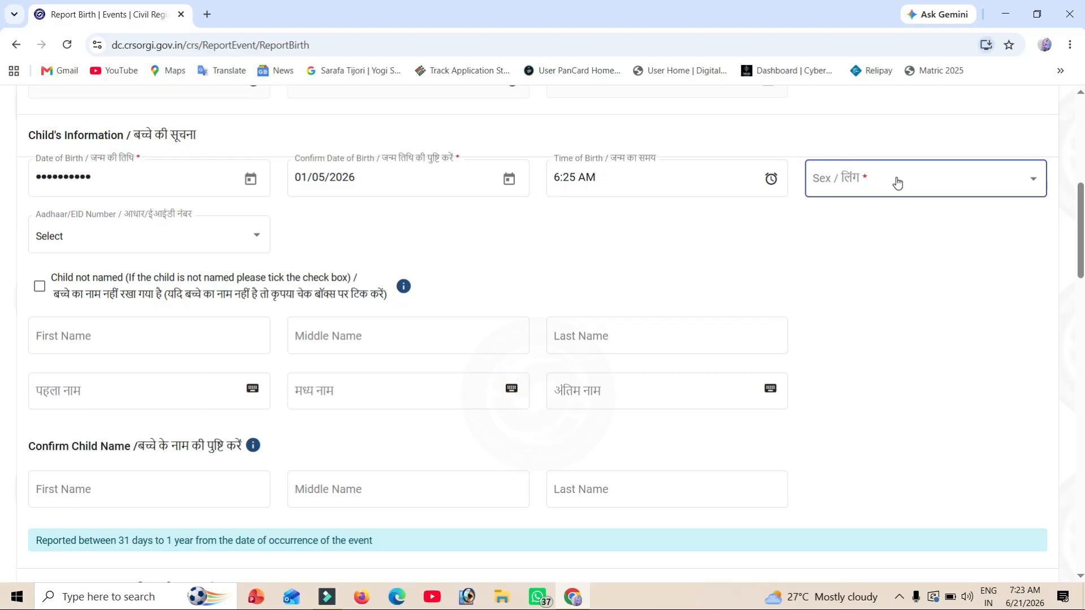
{"action": "left_click", "coordinate": [896, 179]}
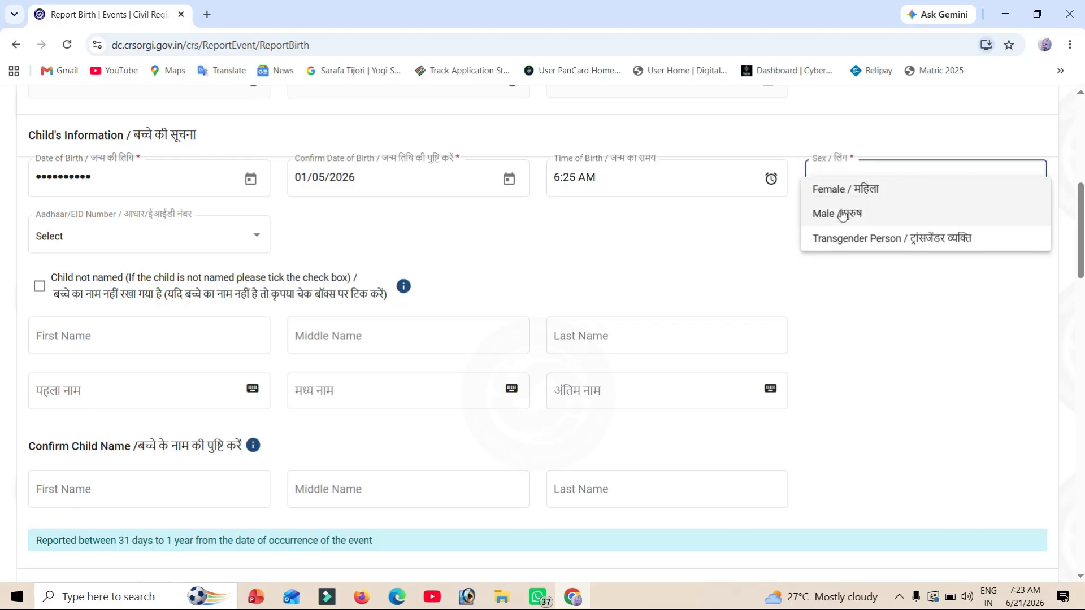
{"action": "left_click", "coordinate": [854, 189]}
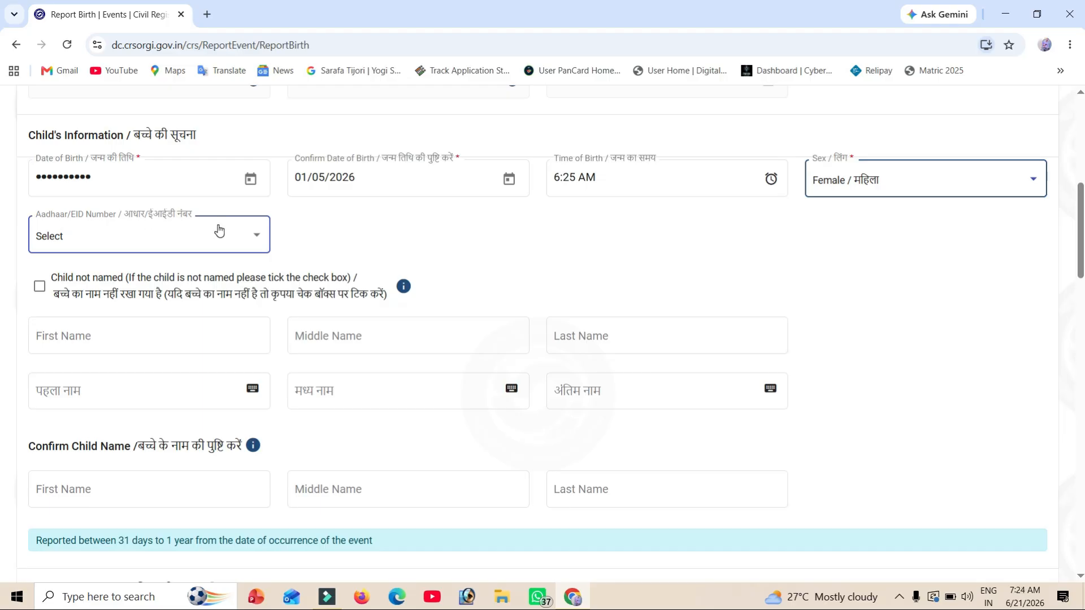
{"action": "scroll", "coordinate": [377, 228], "scroll_direction": "down", "scroll_amount": 2}
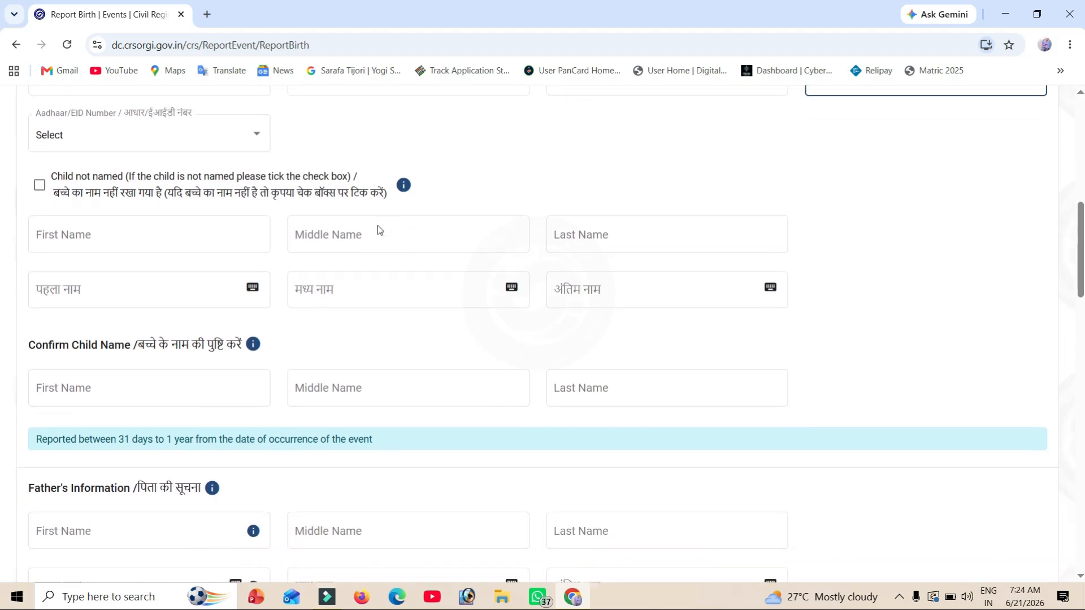
{"action": "left_click", "coordinate": [378, 226]}
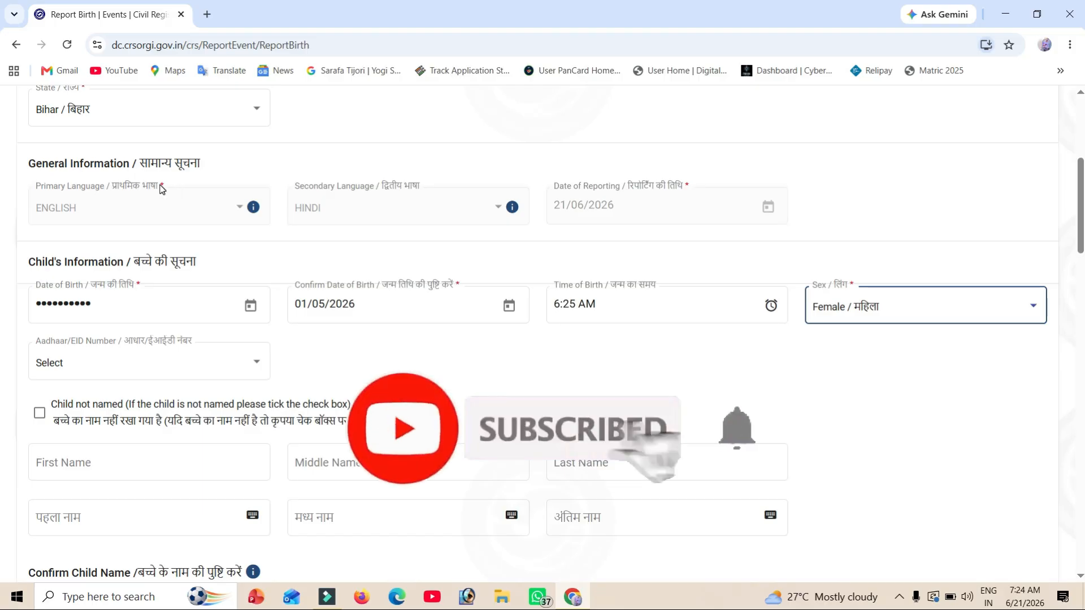
{"action": "left_click", "coordinate": [160, 185]}
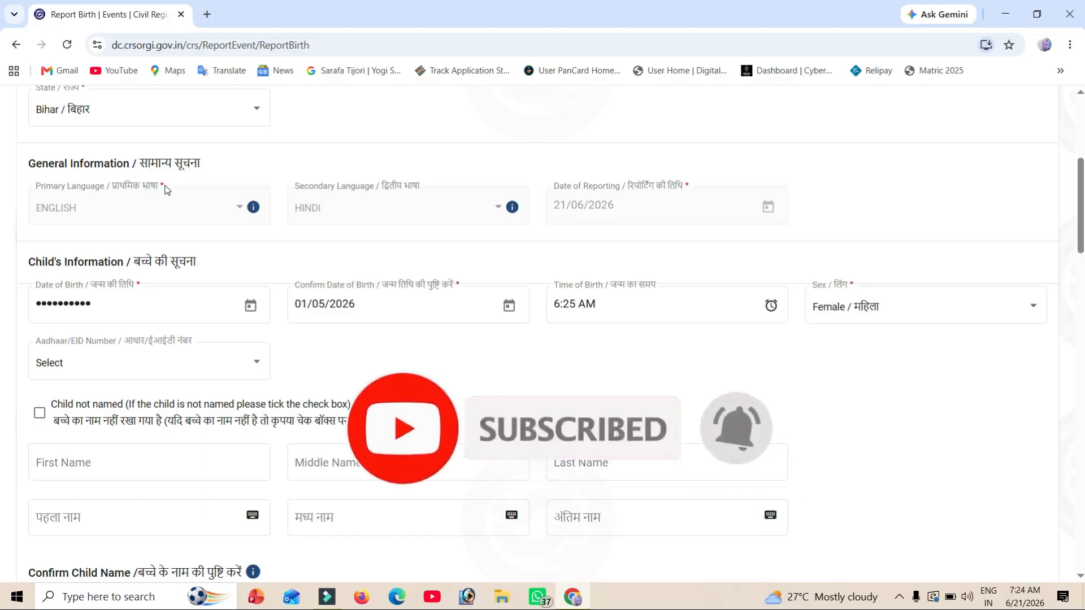
Enter the child's first and last names, with their Hindi versions, leaving the middle name empty.
{"action": "scroll", "coordinate": [203, 196], "scroll_direction": "down", "scroll_amount": 4}
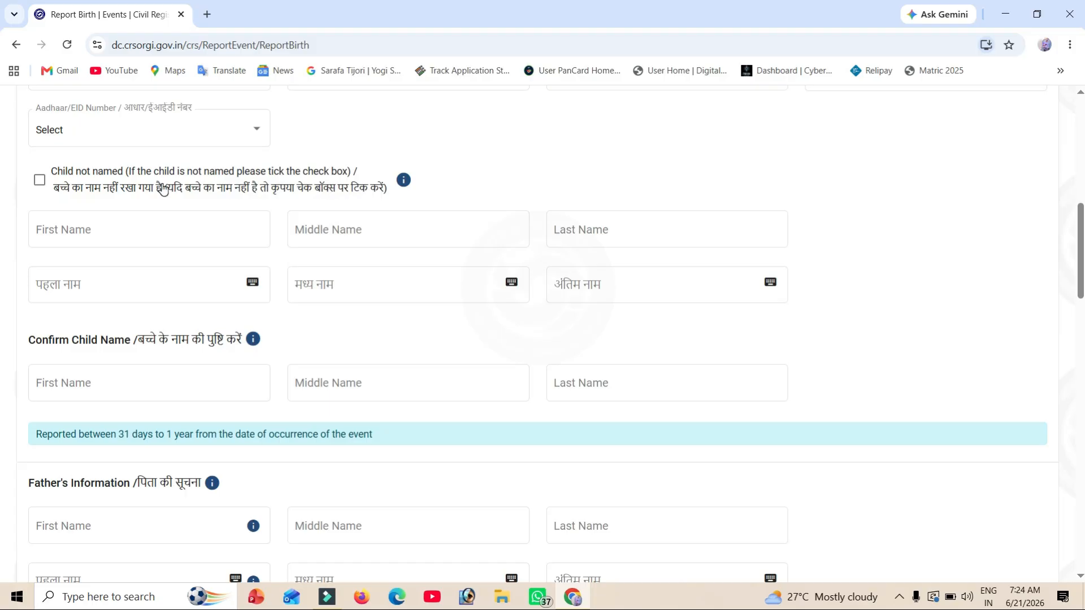
{"action": "left_click", "coordinate": [94, 227]}
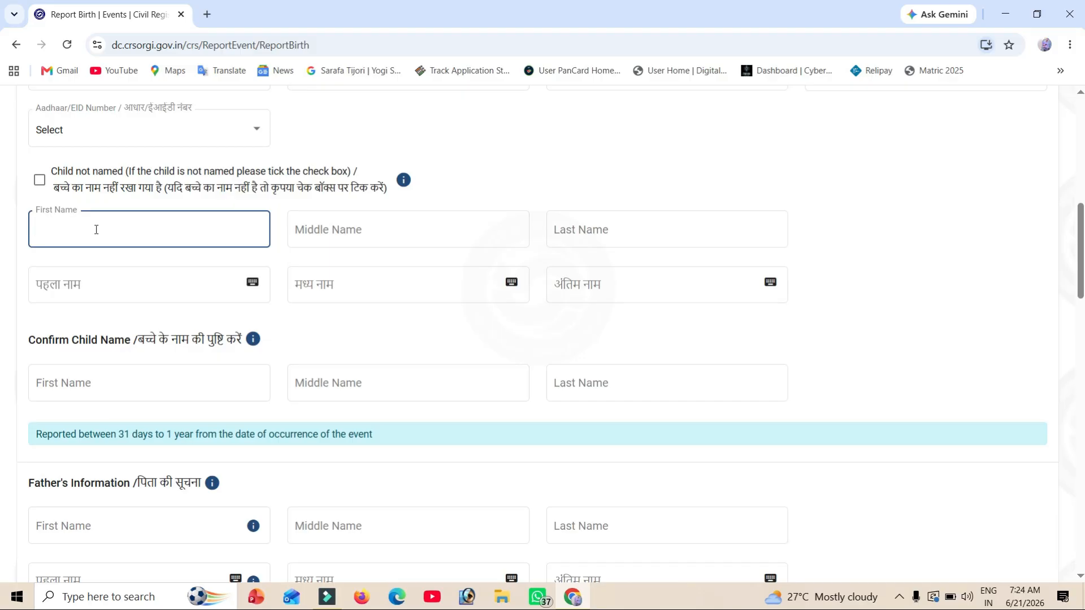
{"action": "type", "text": "demo"}
{"action": "left_click", "coordinate": [388, 254]}
{"action": "left_click", "coordinate": [577, 250]}
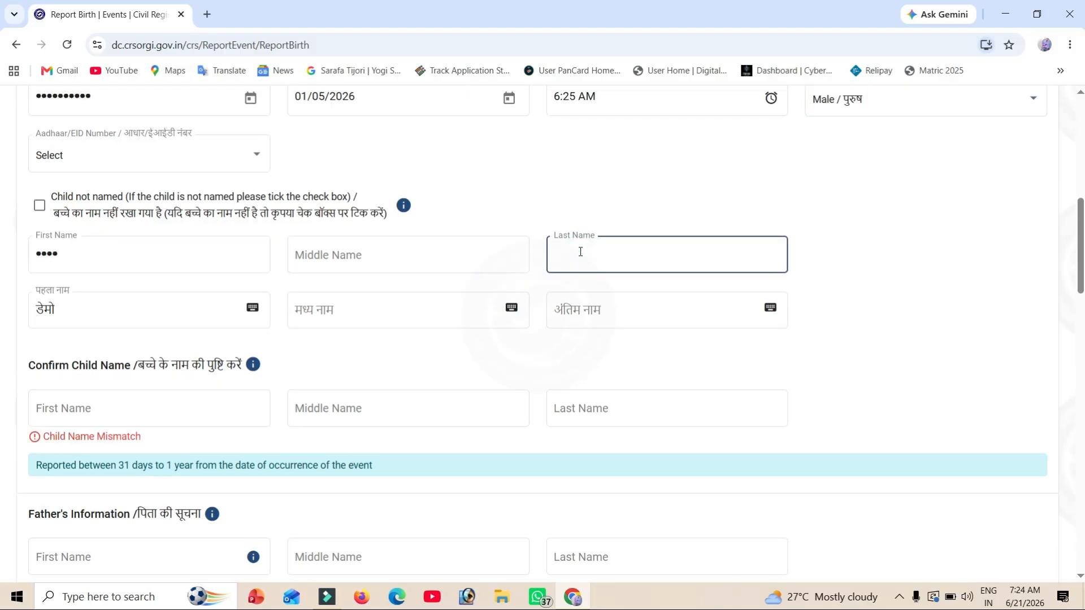
{"action": "type", "text": "KUMAR"}
{"action": "left_click", "coordinate": [571, 311]}
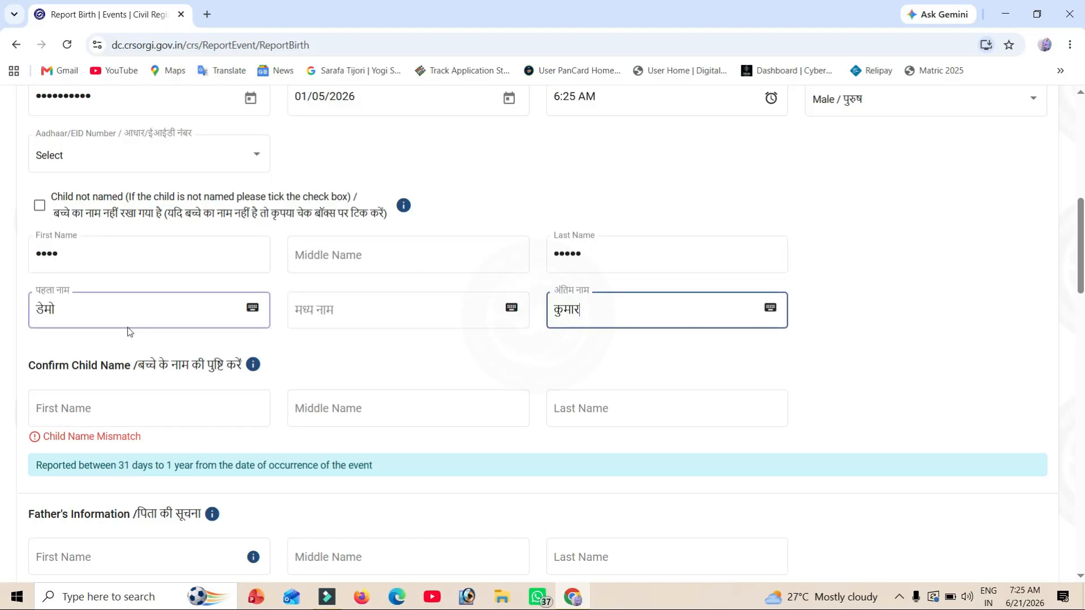
Re-enter the child's first and last names in the Confirm Child Name section.
{"action": "scroll", "coordinate": [342, 339], "scroll_direction": "down", "scroll_amount": 3}
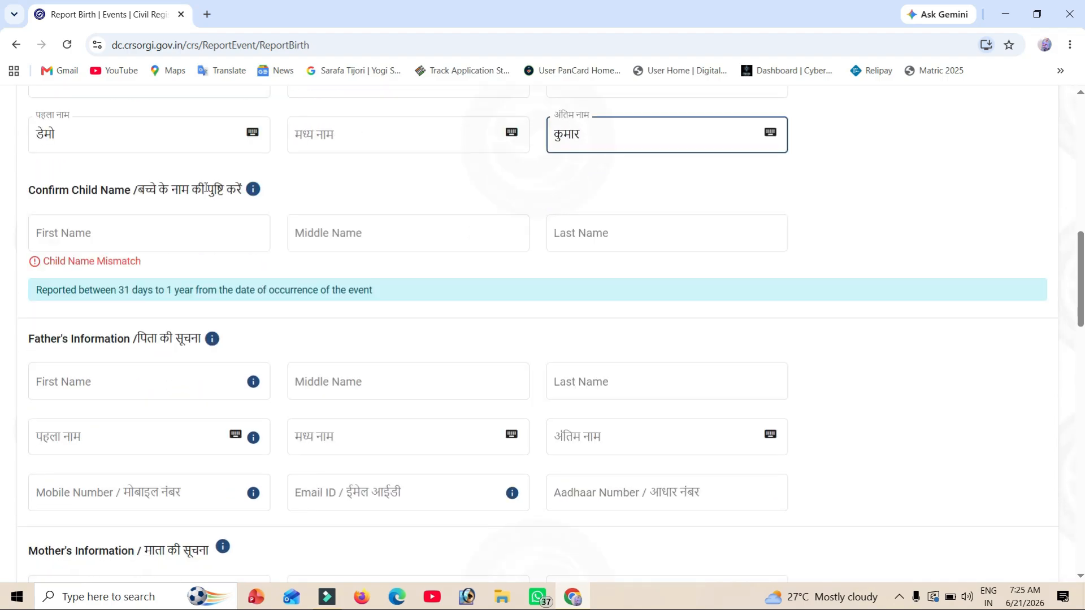
{"action": "left_click", "coordinate": [127, 234]}
{"action": "type", "text": "DEMO"}
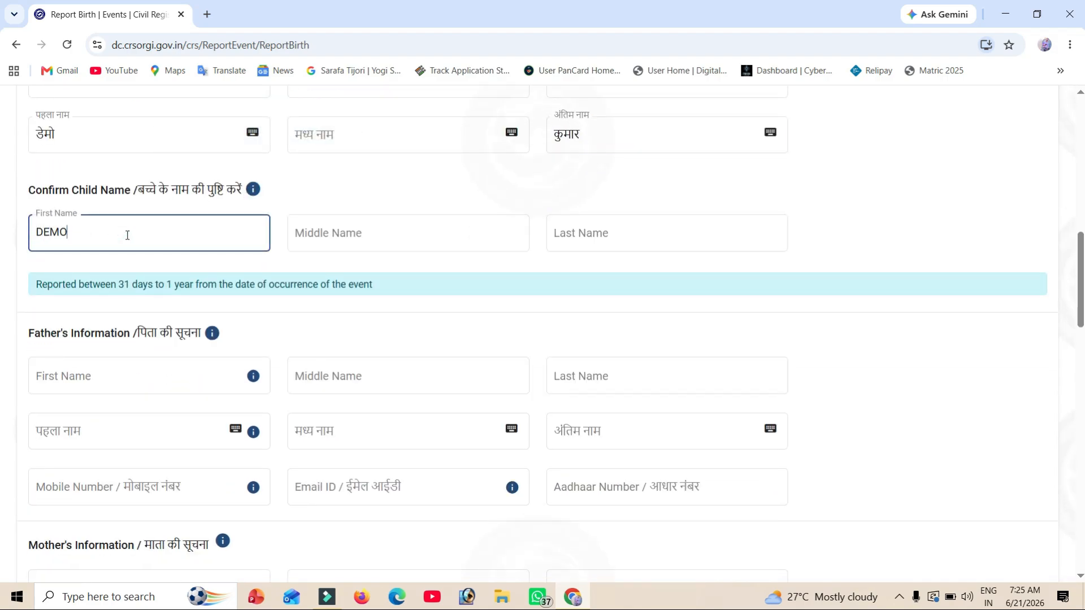
{"action": "scroll", "coordinate": [170, 299], "scroll_direction": "down", "scroll_amount": 2}
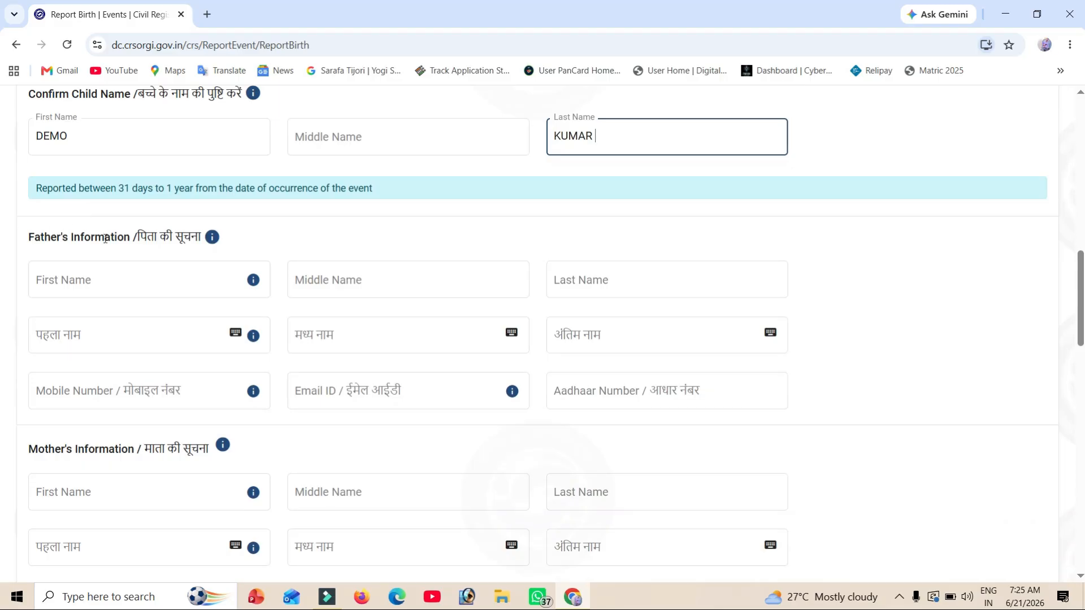
Enter the father's first, middle and last names in the Father's Information section, with their Hindi versions.
{"action": "scroll", "coordinate": [195, 251], "scroll_direction": "down", "scroll_amount": 2}
{"action": "scroll", "coordinate": [195, 251], "scroll_direction": "down", "scroll_amount": 1}
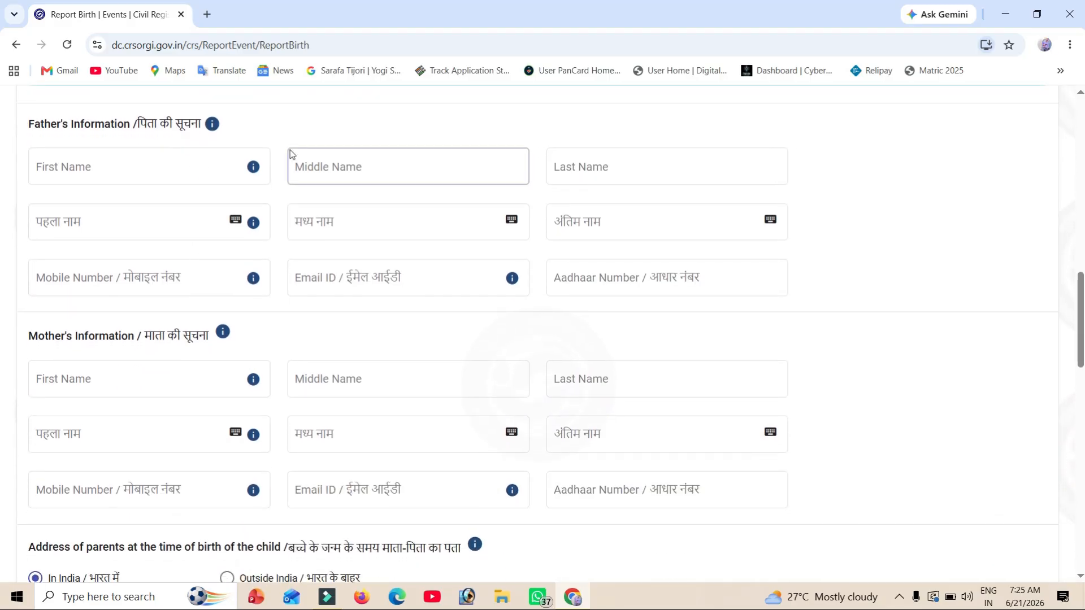
{"action": "left_click", "coordinate": [155, 156]}
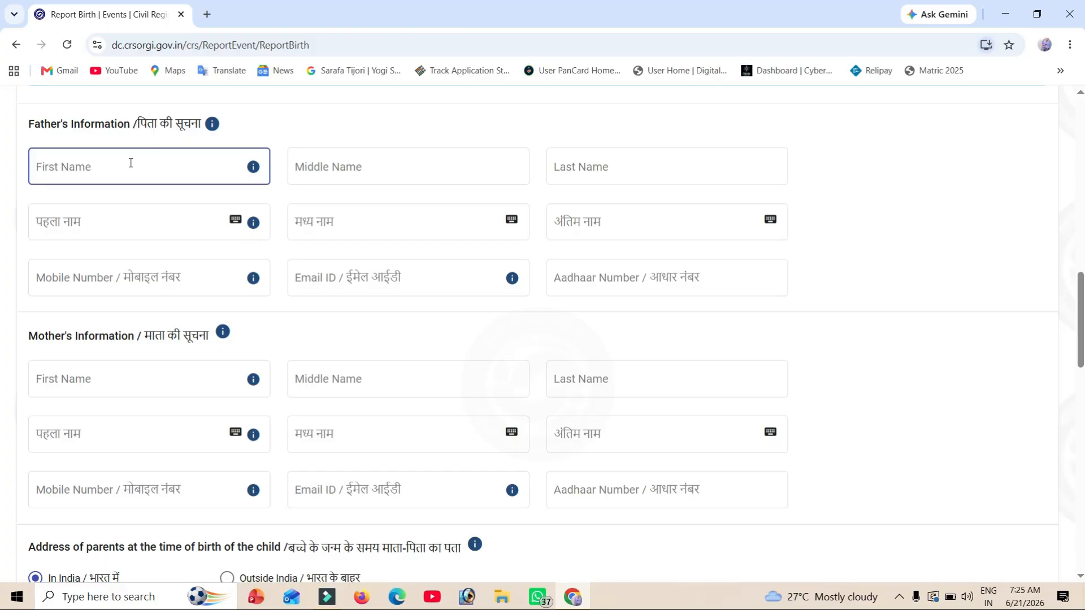
{"action": "left_click", "coordinate": [465, 164]}
{"action": "left_click", "coordinate": [191, 156]}
{"action": "left_click", "coordinate": [191, 166]}
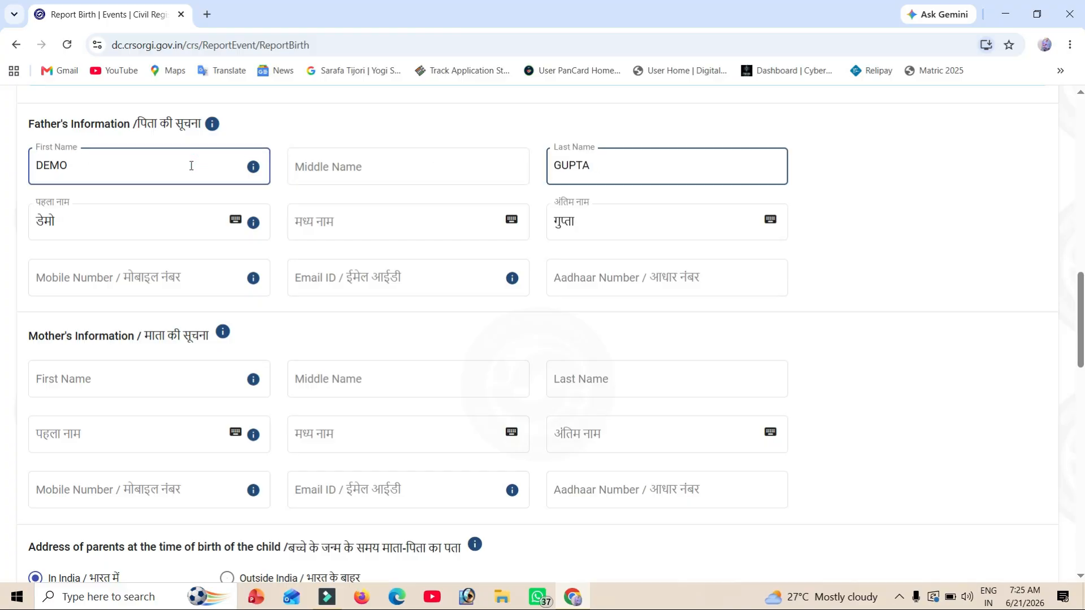
{"action": "left_click", "coordinate": [355, 171]}
{"action": "type", "text": "KUMAR"}
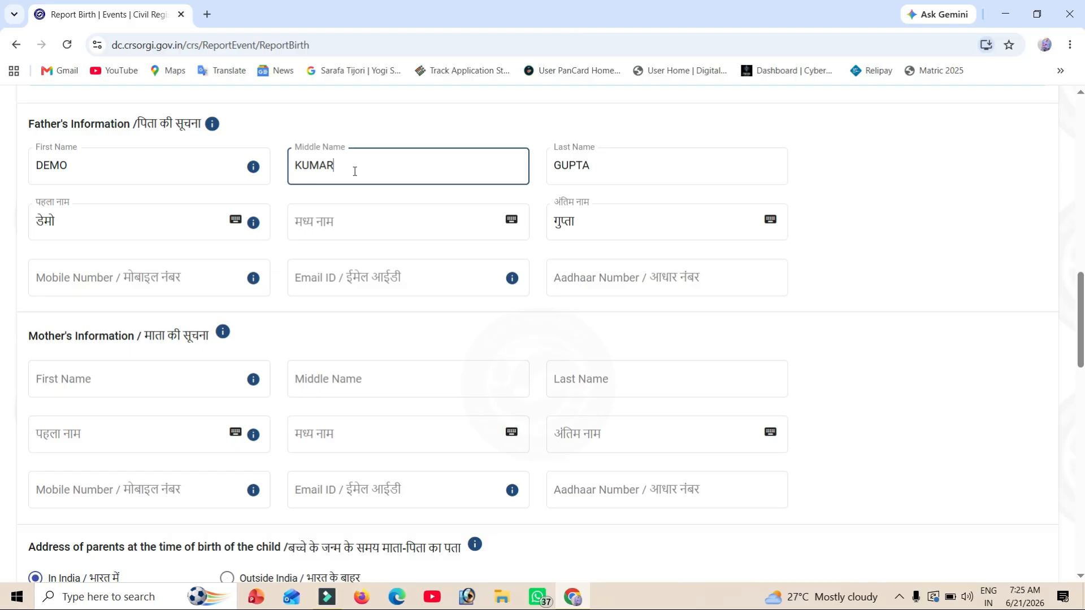
{"action": "key", "text": "Tab"}
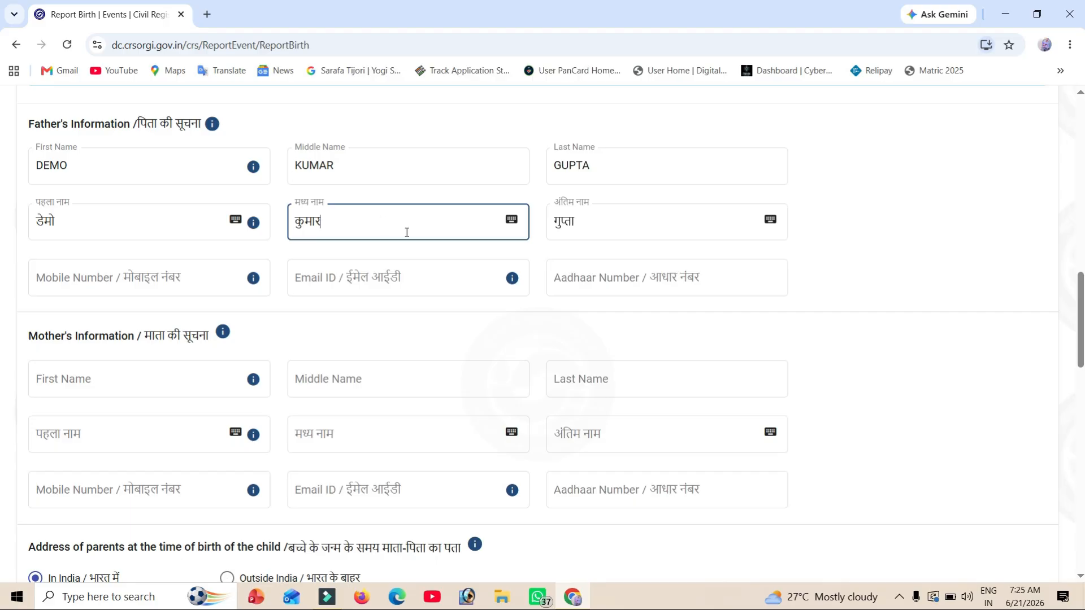
Enter the mother's first and last names in the Mother's Information section, with their Hindi versions, leaving the middle name empty.
{"action": "scroll", "coordinate": [442, 233], "scroll_direction": "down", "scroll_amount": 2}
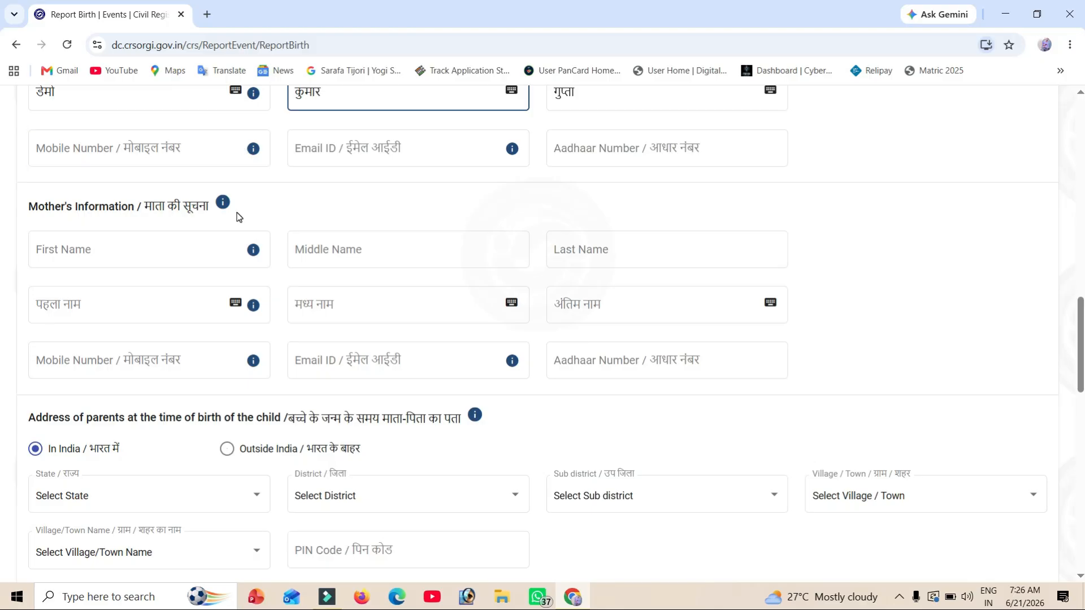
{"action": "scroll", "coordinate": [237, 216], "scroll_direction": "down", "scroll_amount": 1}
{"action": "left_click", "coordinate": [137, 210]}
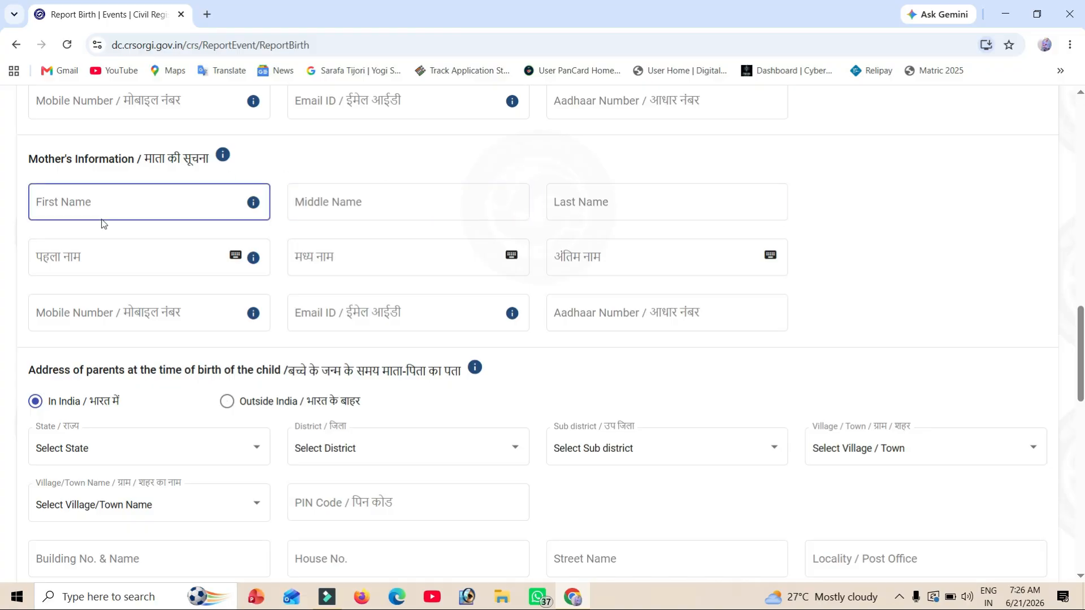
{"action": "left_click", "coordinate": [123, 209]}
{"action": "type", "text": "DEMO"}
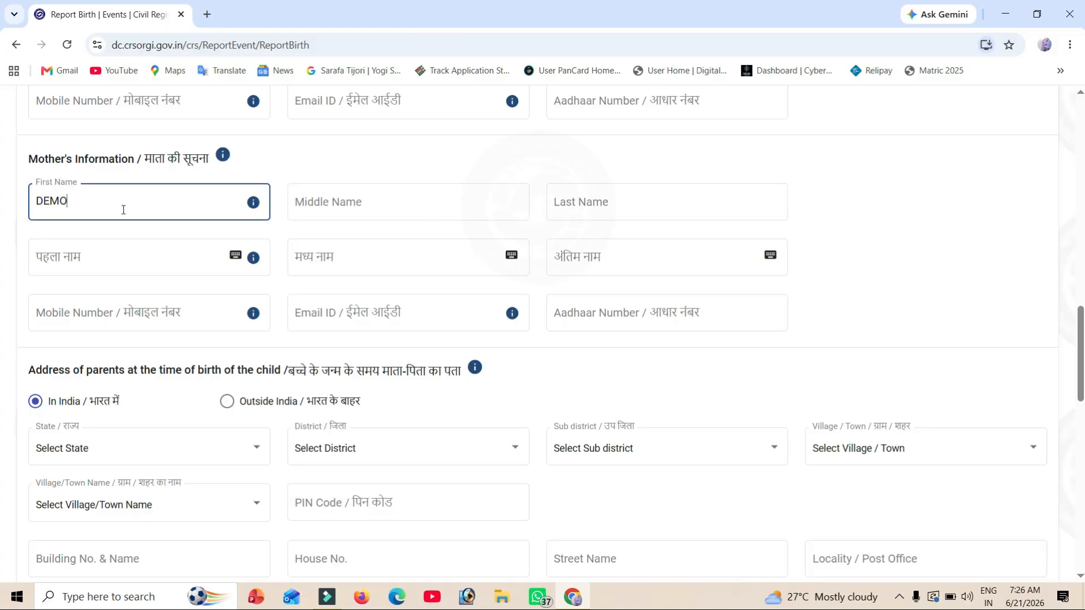
{"action": "left_click", "coordinate": [610, 203]}
{"action": "type", "text": "KUMARI"}
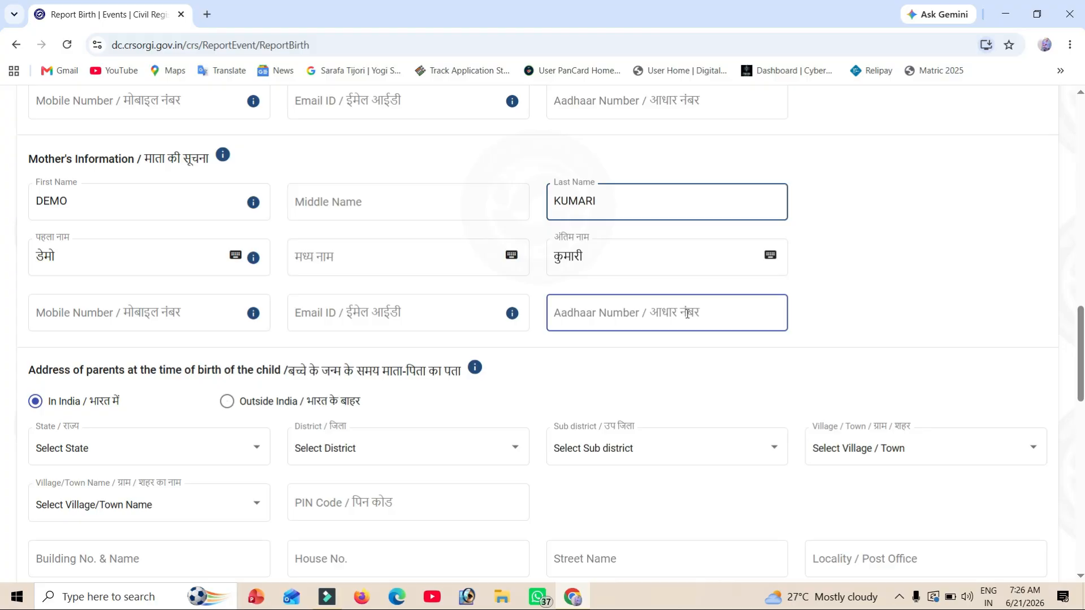
Set the parents' address at the time of birth to state Bihar, district Sheohar and sub district Tariani Chowk.
{"action": "scroll", "coordinate": [687, 313], "scroll_direction": "down", "scroll_amount": 4}
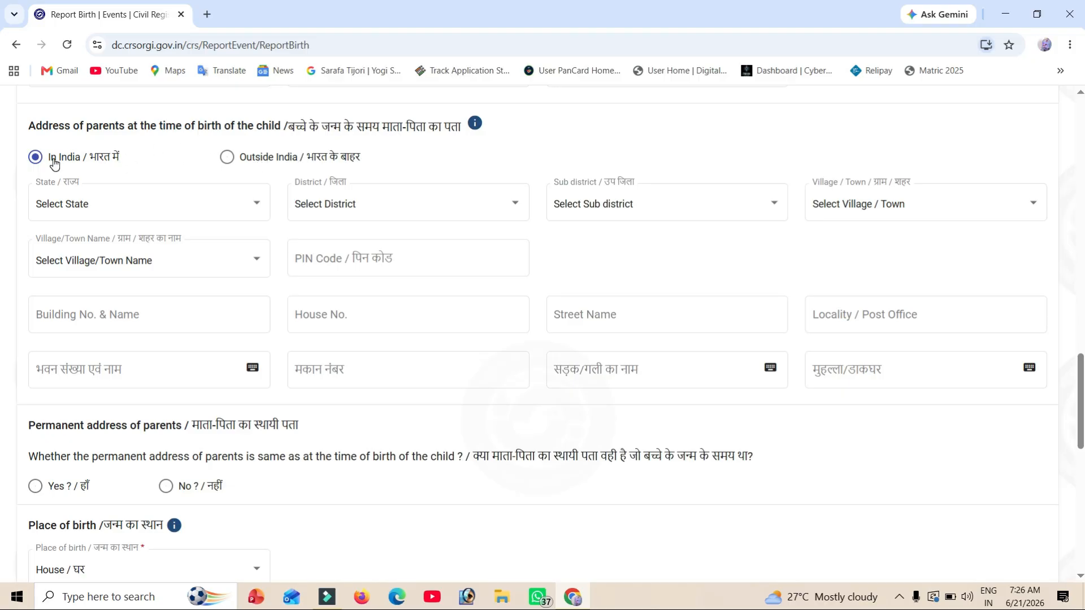
{"action": "left_click", "coordinate": [101, 208]}
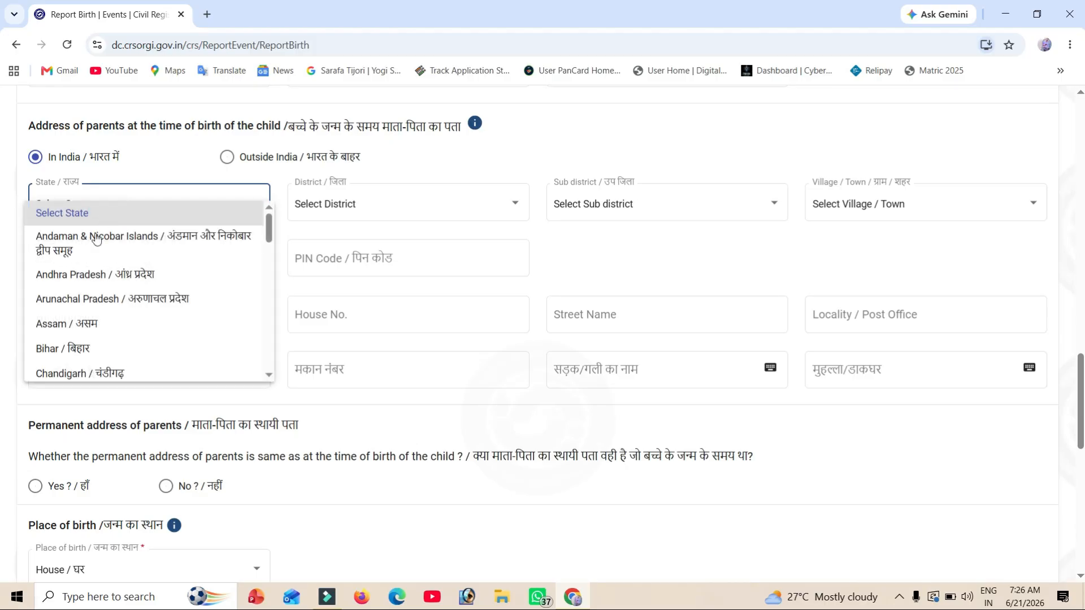
{"action": "left_click", "coordinate": [74, 347]}
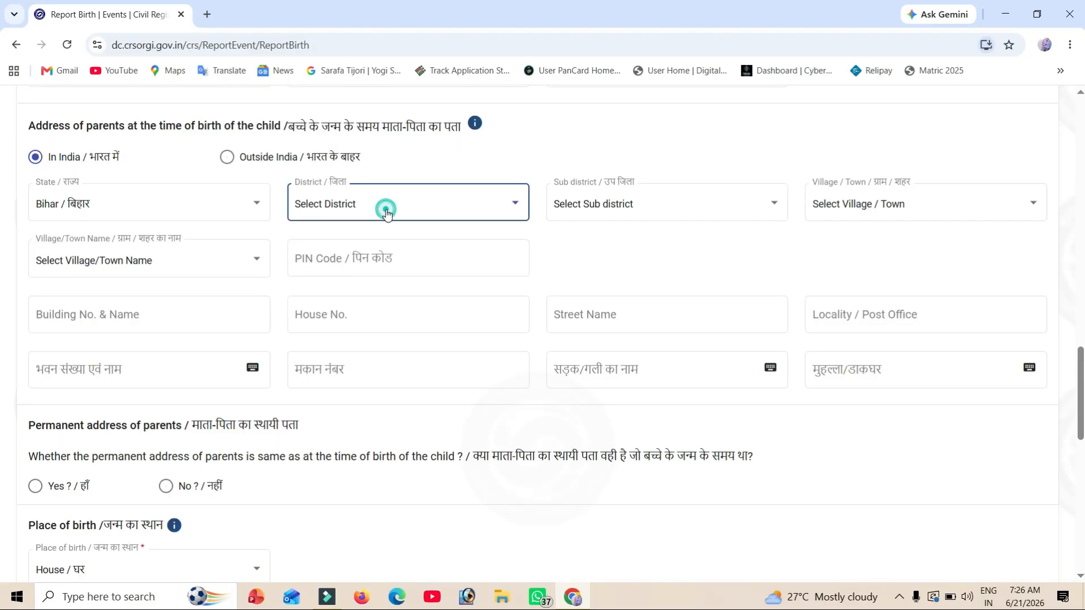
{"action": "left_click", "coordinate": [384, 208]}
{"action": "scroll", "coordinate": [373, 327], "scroll_direction": "down", "scroll_amount": 12}
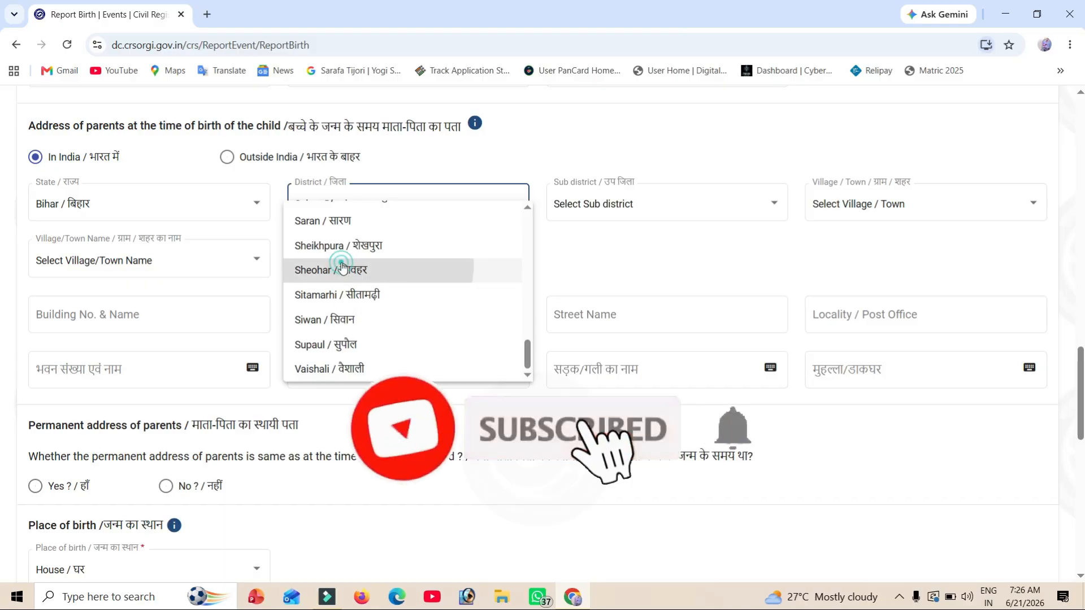
{"action": "left_click", "coordinate": [359, 270]}
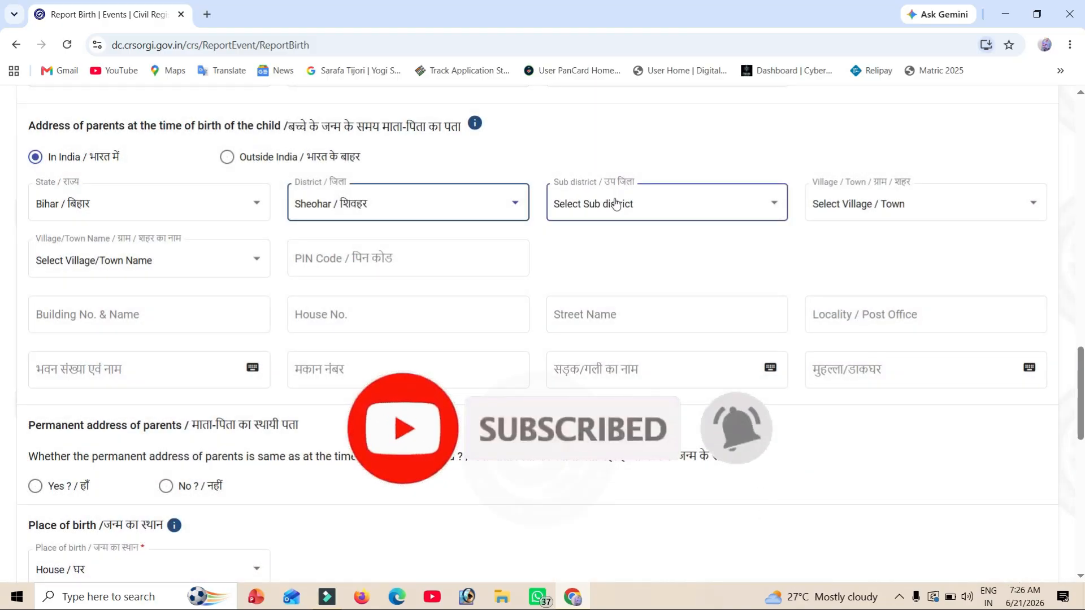
{"action": "left_click", "coordinate": [615, 201]}
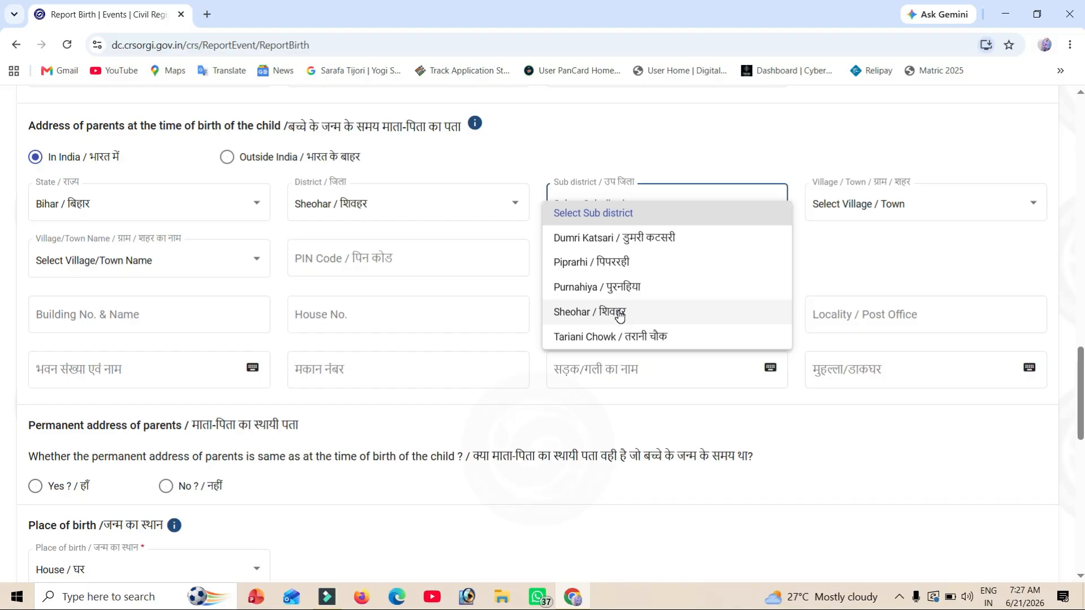
{"action": "left_click", "coordinate": [610, 337]}
Set the parents' address type to Village and choose the name of their village.
{"action": "left_click", "coordinate": [865, 235]}
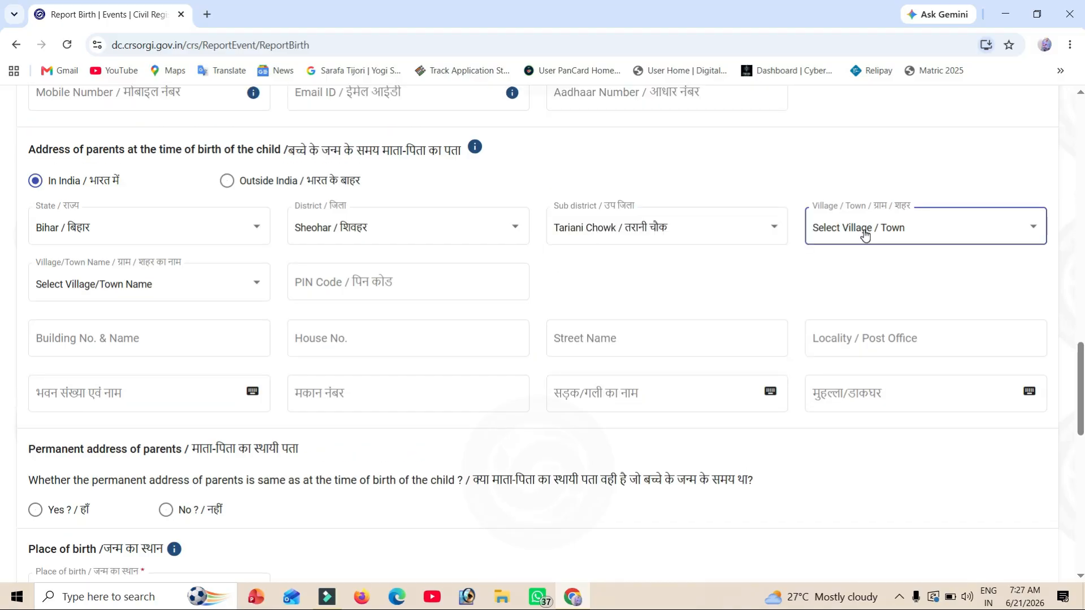
{"action": "left_click", "coordinate": [865, 231]}
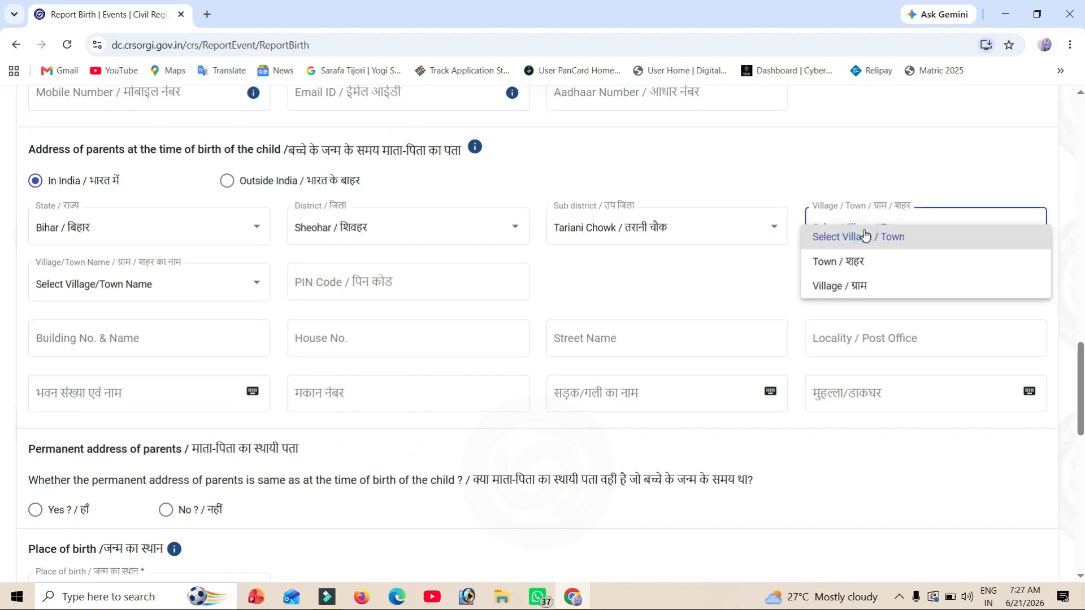
{"action": "left_click", "coordinate": [830, 288]}
{"action": "left_click", "coordinate": [90, 281]}
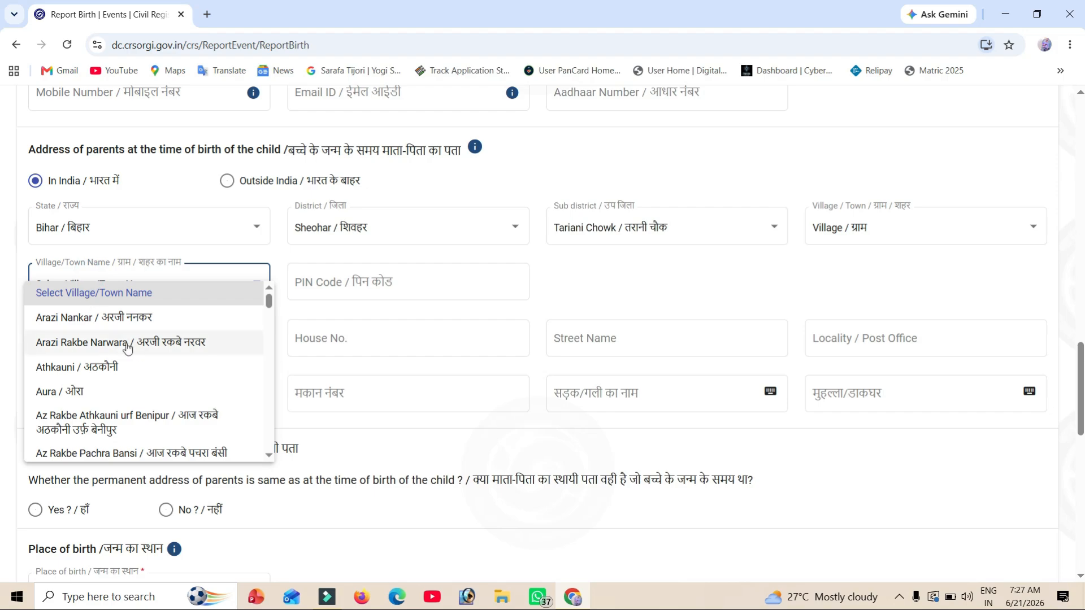
{"action": "scroll", "coordinate": [160, 409], "scroll_direction": "down", "scroll_amount": 2}
{"action": "scroll", "coordinate": [161, 409], "scroll_direction": "down", "scroll_amount": 5}
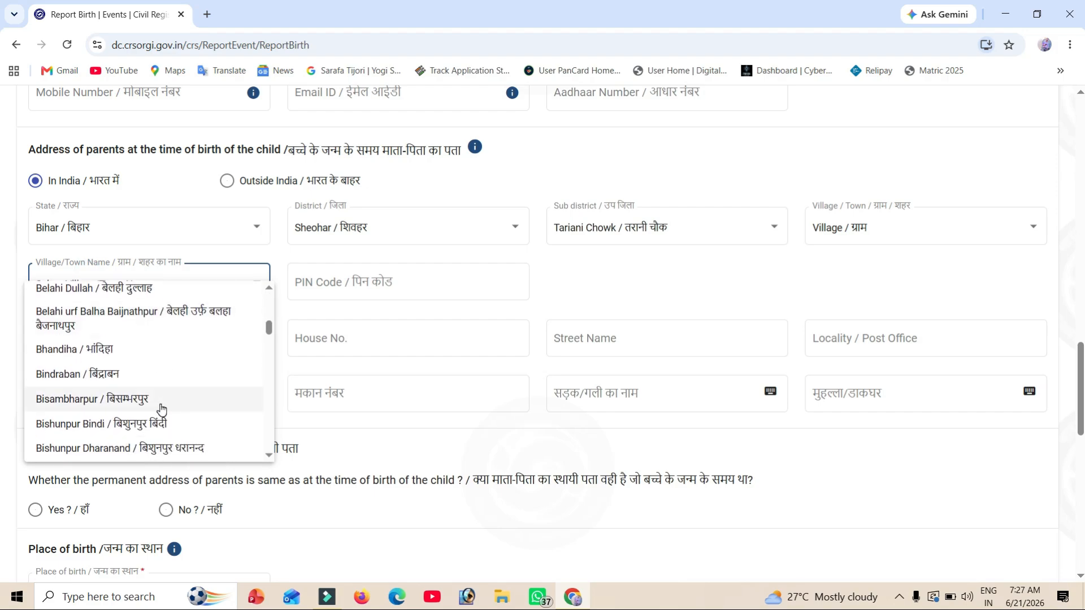
{"action": "scroll", "coordinate": [161, 409], "scroll_direction": "down", "scroll_amount": 1}
{"action": "left_click", "coordinate": [162, 410]}
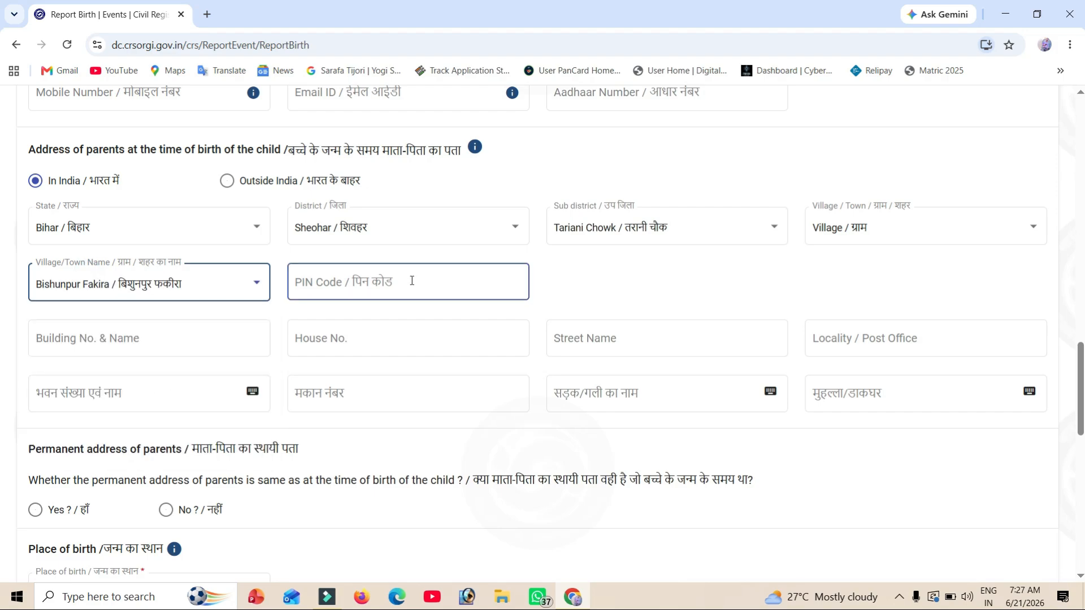
Enter the postal PIN code and the locality or post office of the parents' address, with its Hindi version.
{"action": "left_click", "coordinate": [412, 280]}
{"action": "type", "text": "84"}
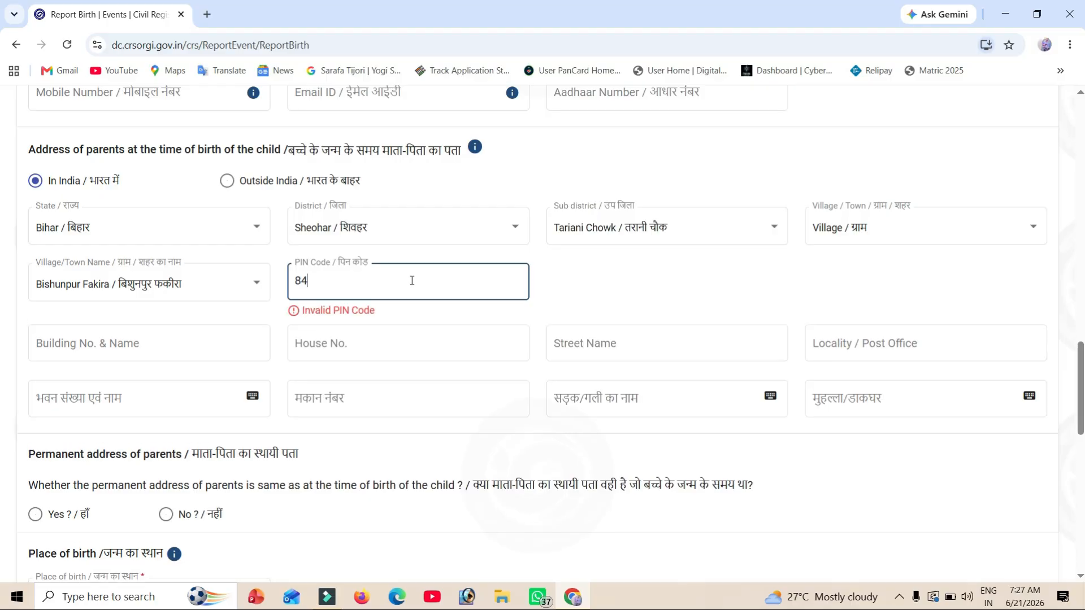
{"action": "type", "text": "3128"}
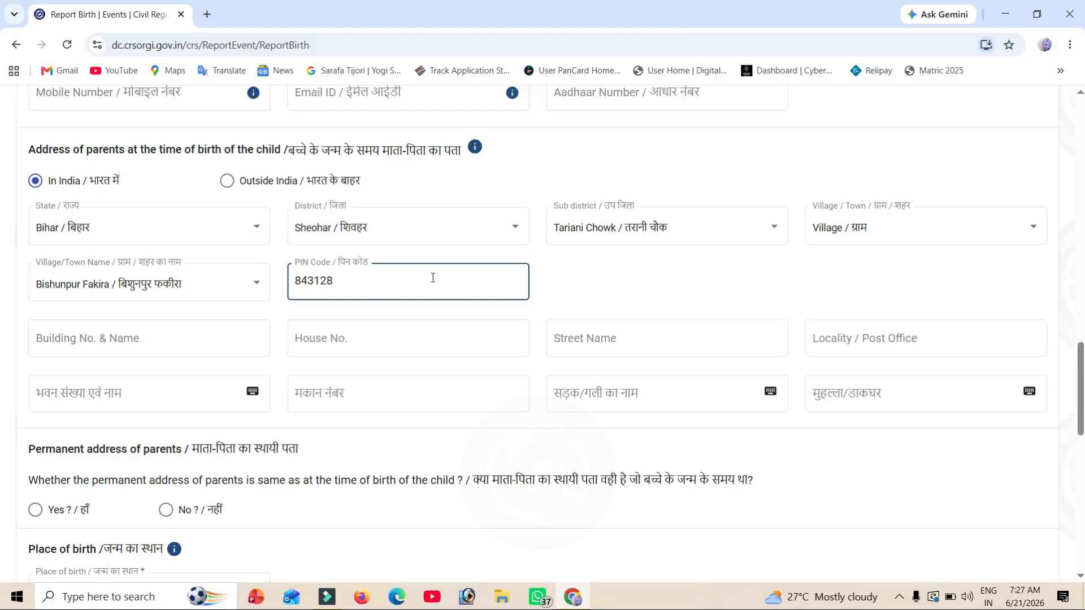
{"action": "scroll", "coordinate": [433, 277], "scroll_direction": "down", "scroll_amount": 1}
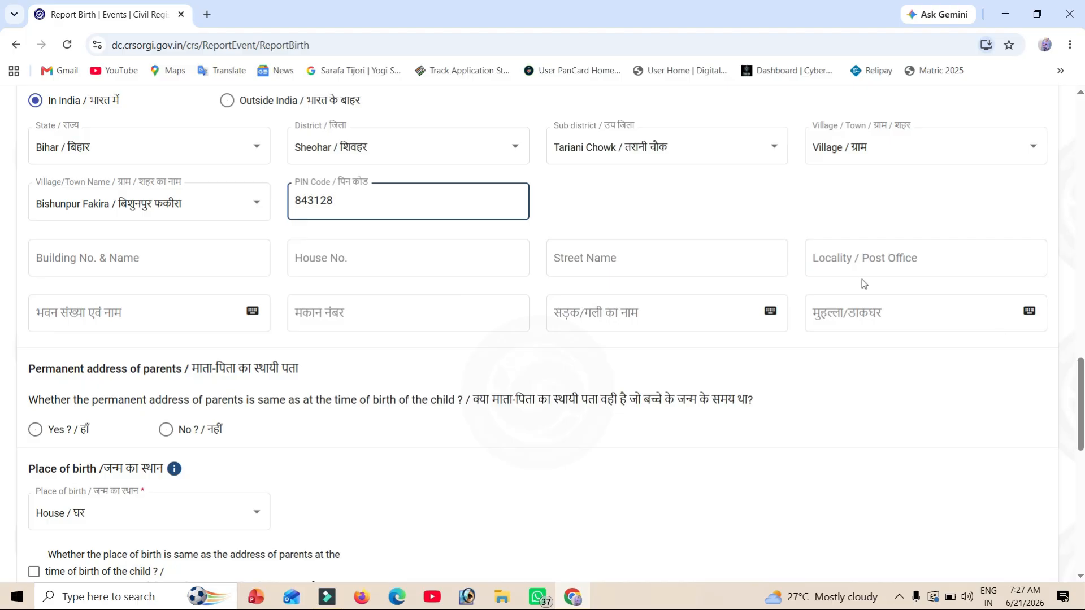
{"action": "scroll", "coordinate": [862, 279], "scroll_direction": "down", "scroll_amount": 1}
{"action": "left_click", "coordinate": [877, 223]}
{"action": "type", "text": "AURA"}
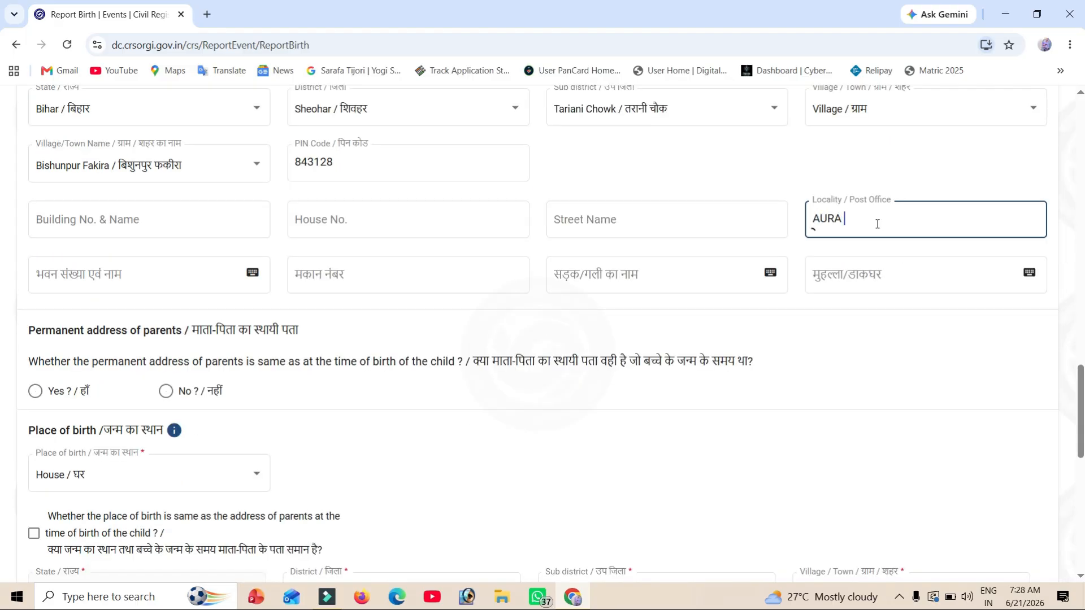
{"action": "key", "text": "Tab"}
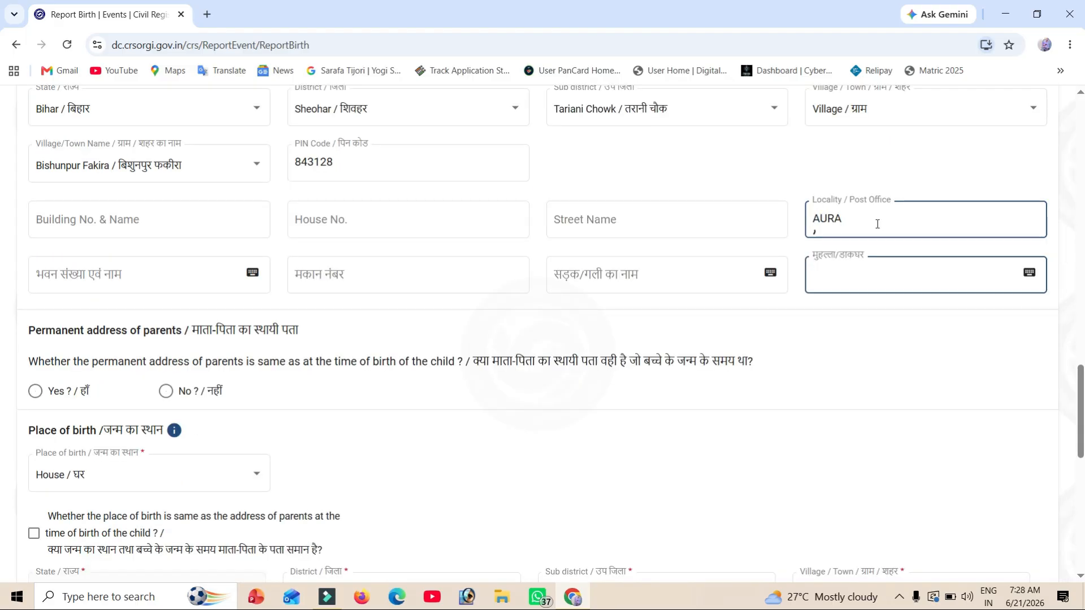
Mark the parents' permanent address as the same, and set the place of birth to Others at the parents' address.
{"action": "scroll", "coordinate": [194, 126], "scroll_direction": "down", "scroll_amount": 4}
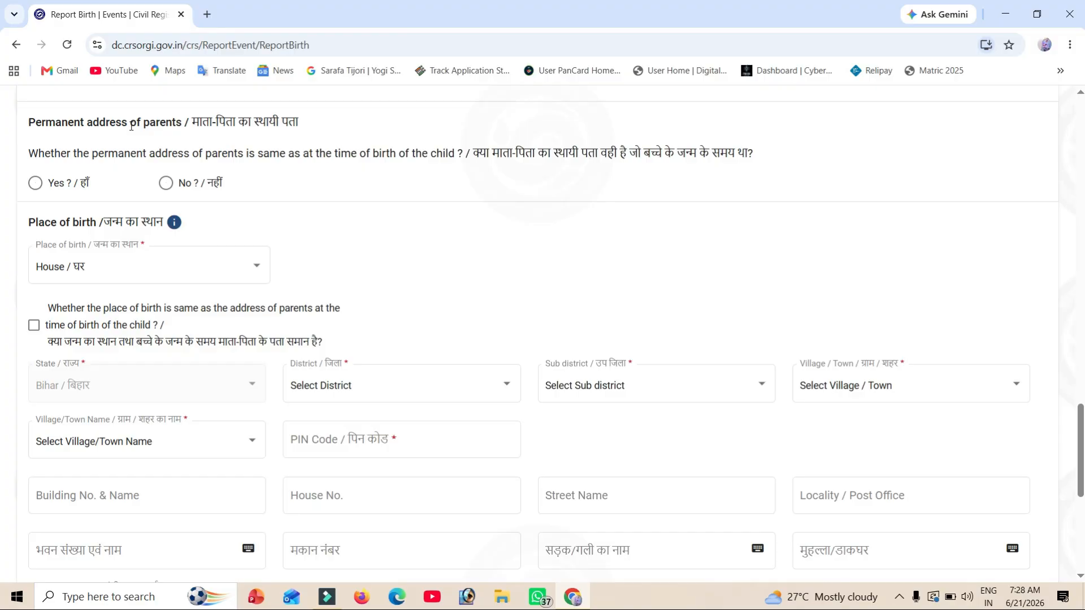
{"action": "left_click", "coordinate": [37, 183]}
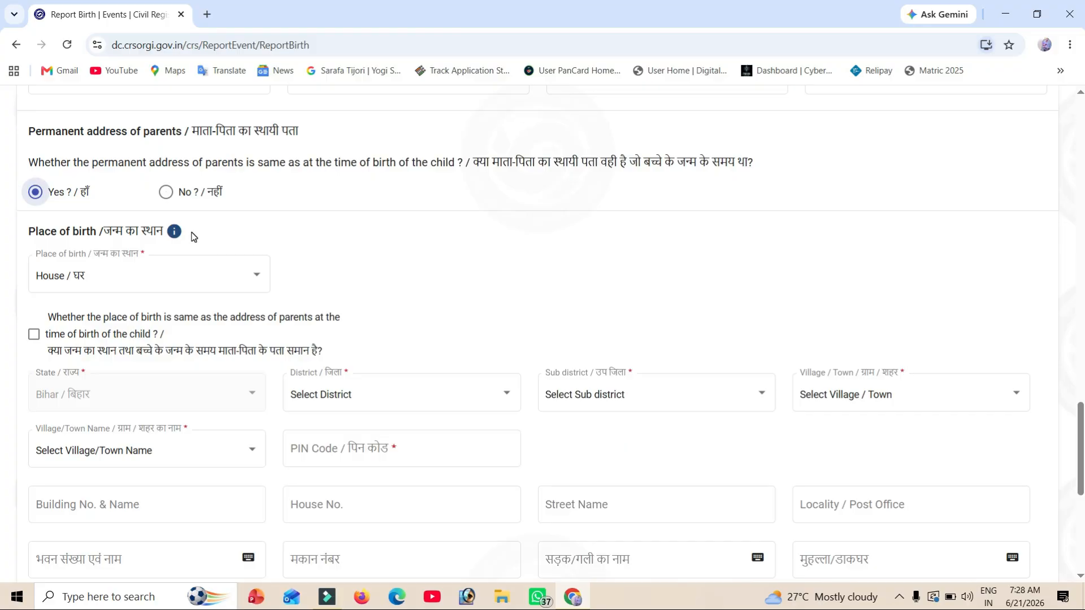
{"action": "scroll", "coordinate": [194, 237], "scroll_direction": "down", "scroll_amount": 2}
{"action": "left_click", "coordinate": [133, 195]}
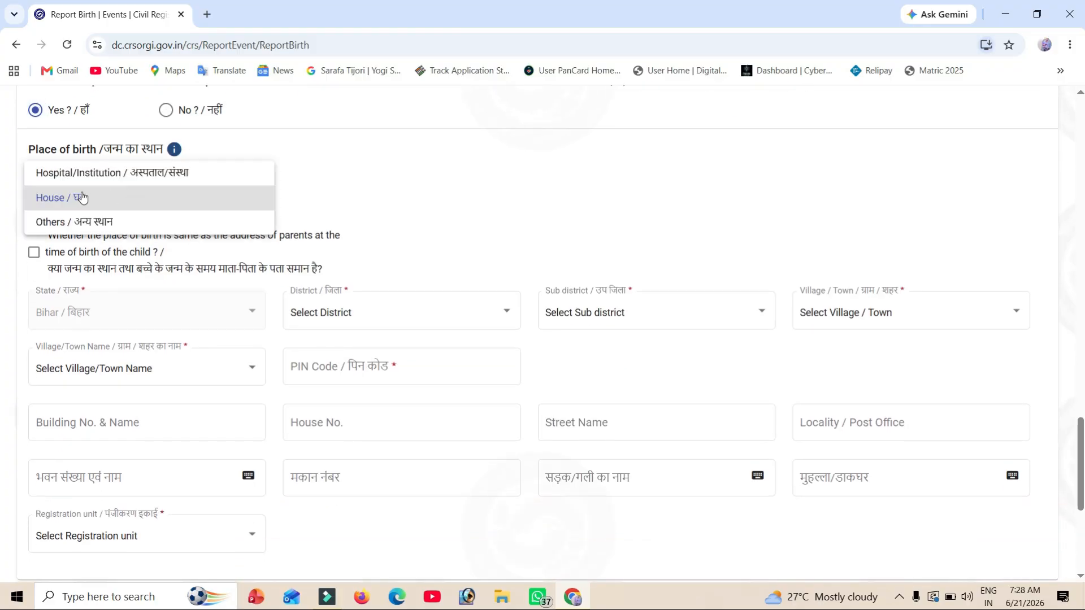
{"action": "left_click", "coordinate": [112, 223]}
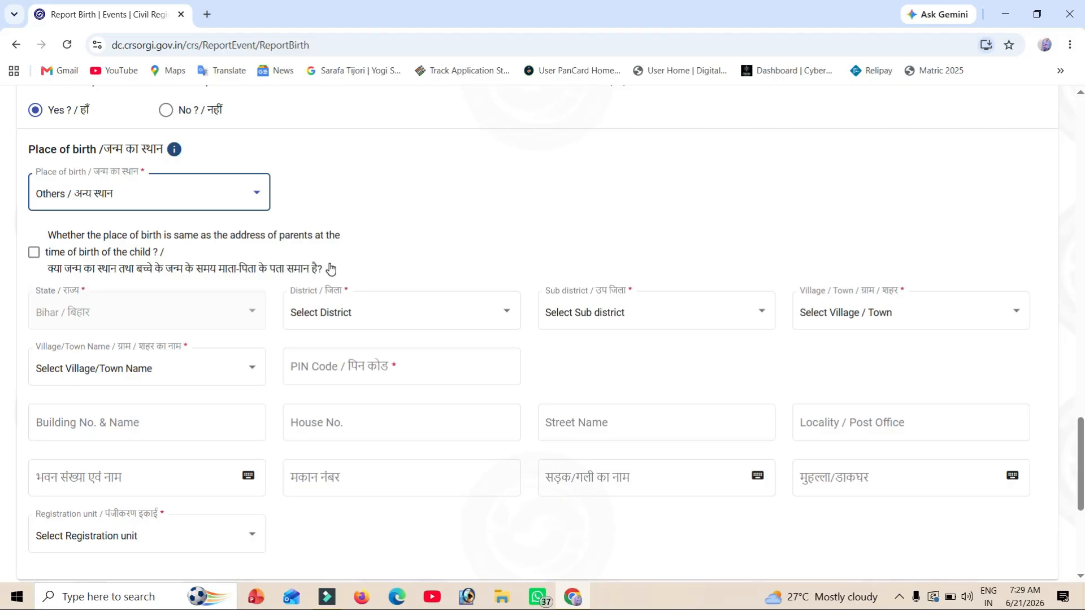
{"action": "left_click", "coordinate": [36, 252]}
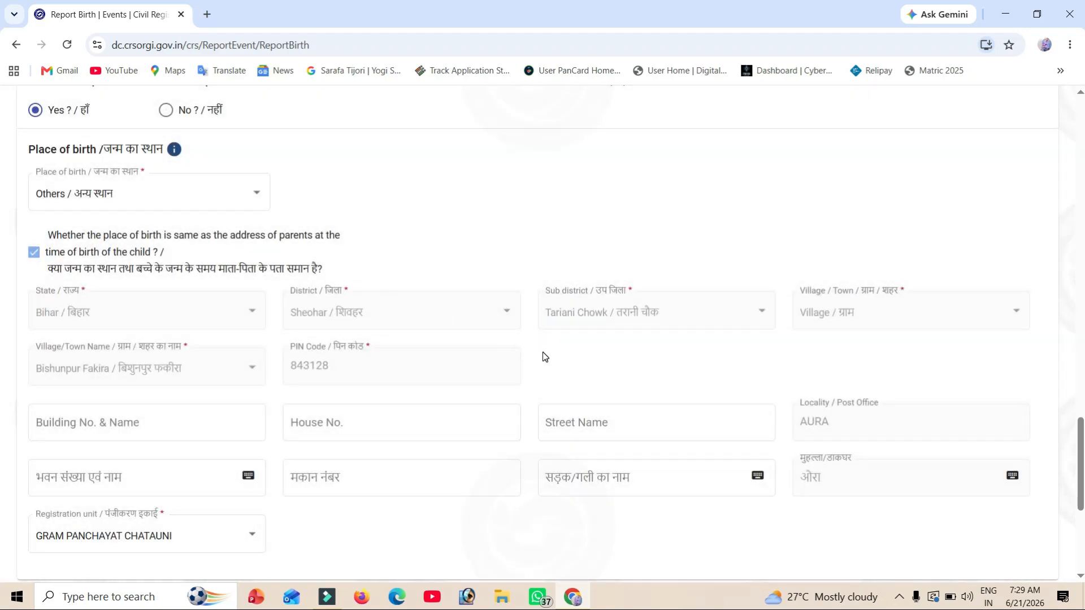
{"action": "scroll", "coordinate": [544, 356], "scroll_direction": "down", "scroll_amount": 2}
{"action": "scroll", "coordinate": [543, 356], "scroll_direction": "down", "scroll_amount": 1}
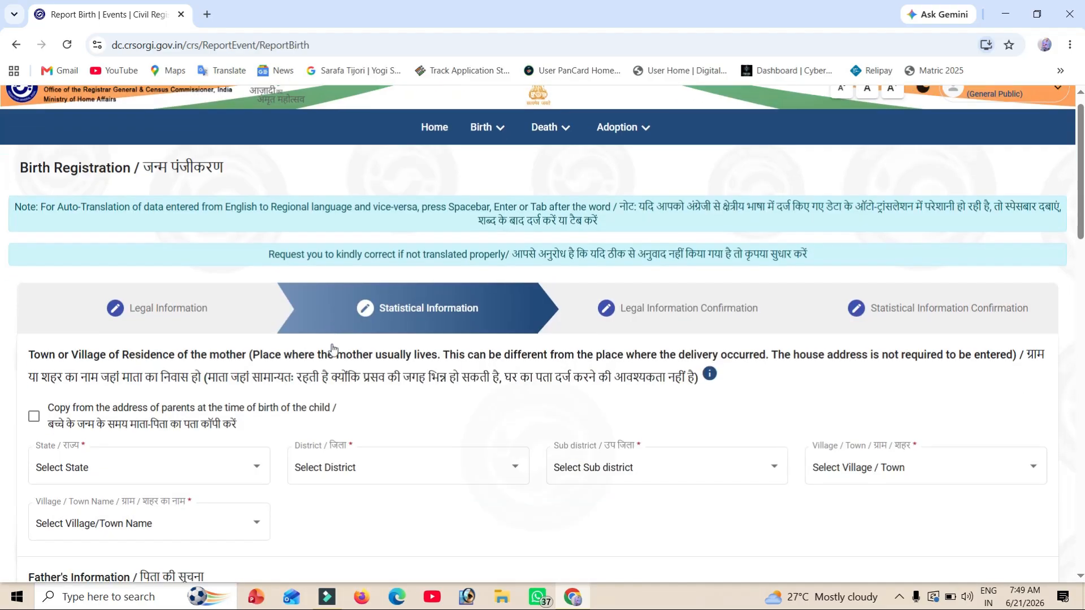
Copy the parents' address as the mother's residence, and set the father's religion to Hindu, education to Bachelor/Undergraduate and occupation to PrivateEmployee.
{"action": "scroll", "coordinate": [333, 347], "scroll_direction": "down", "scroll_amount": 1}
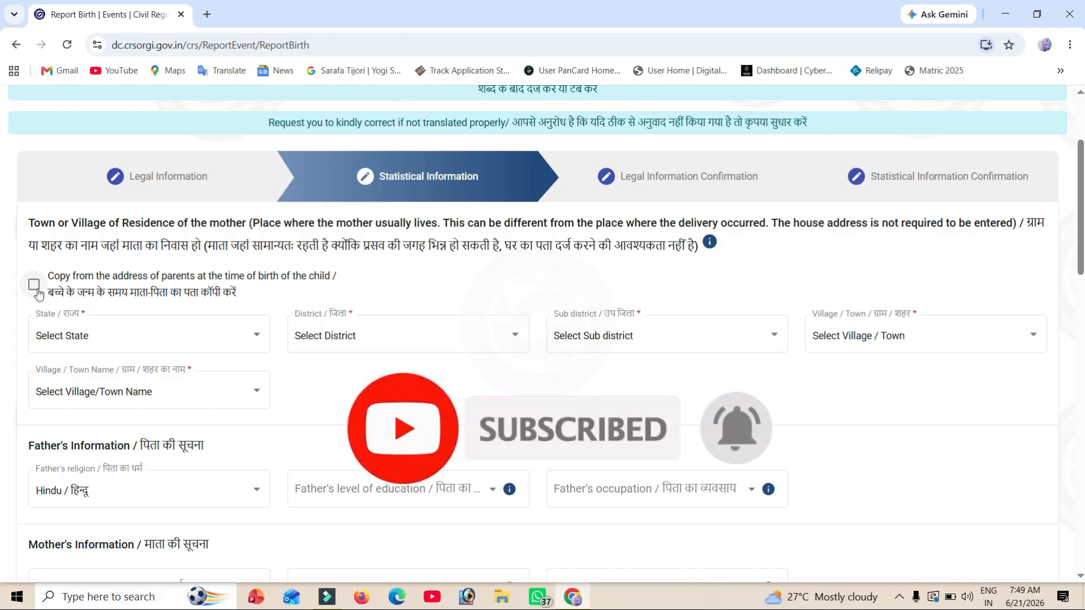
{"action": "scroll", "coordinate": [37, 293], "scroll_direction": "down", "scroll_amount": 3}
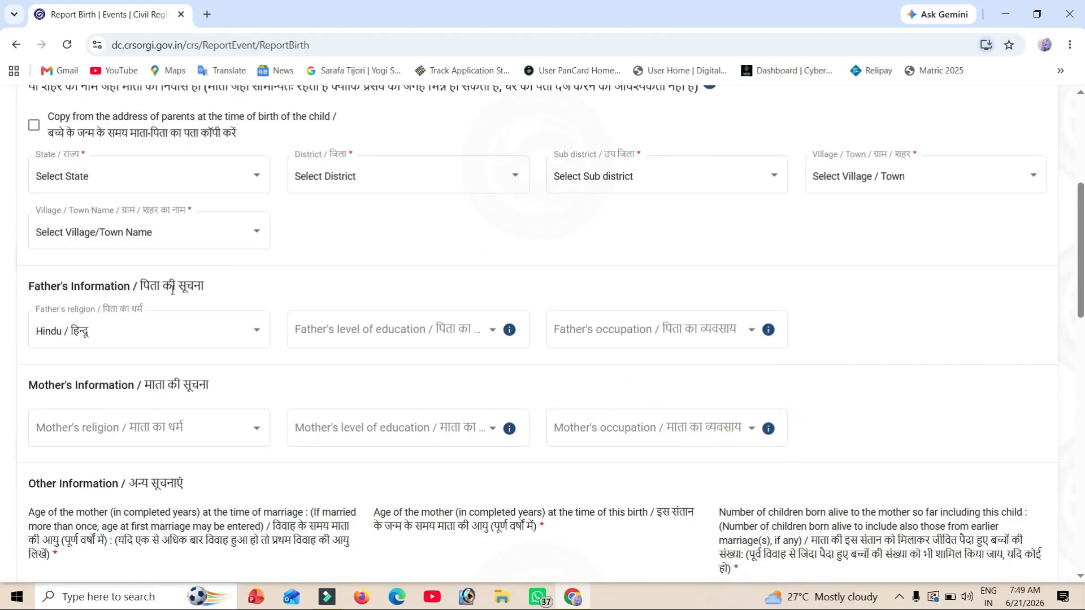
{"action": "left_click", "coordinate": [141, 329]}
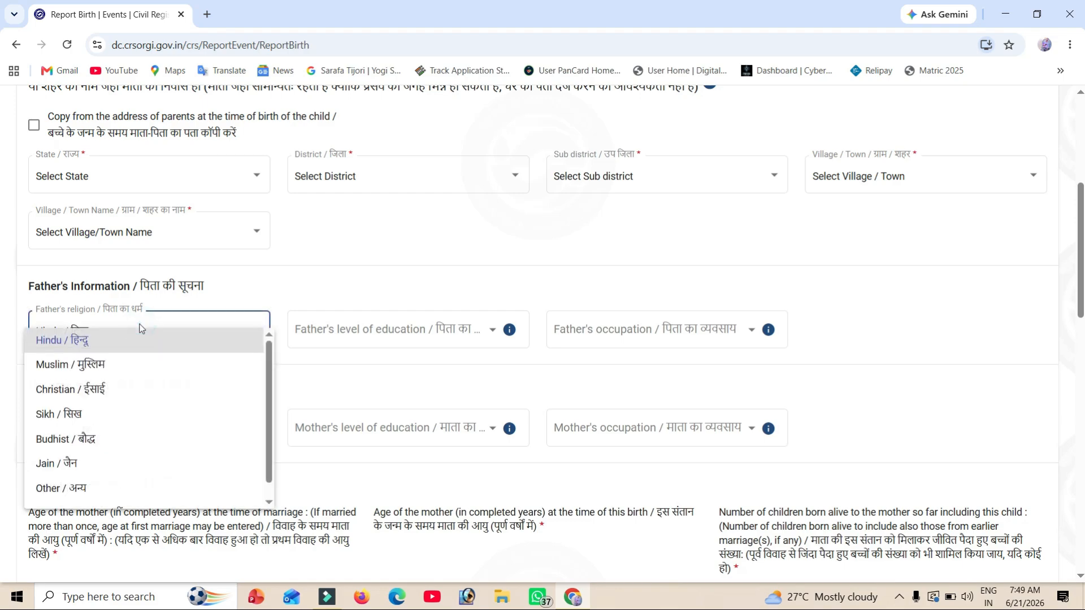
{"action": "left_click", "coordinate": [142, 339]}
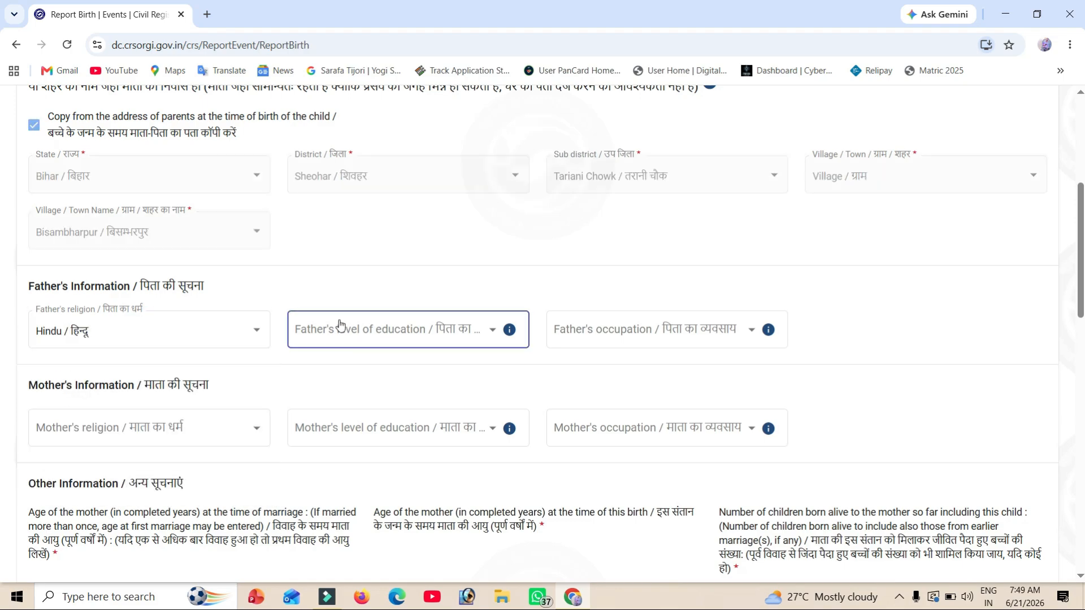
{"action": "left_click", "coordinate": [405, 337]}
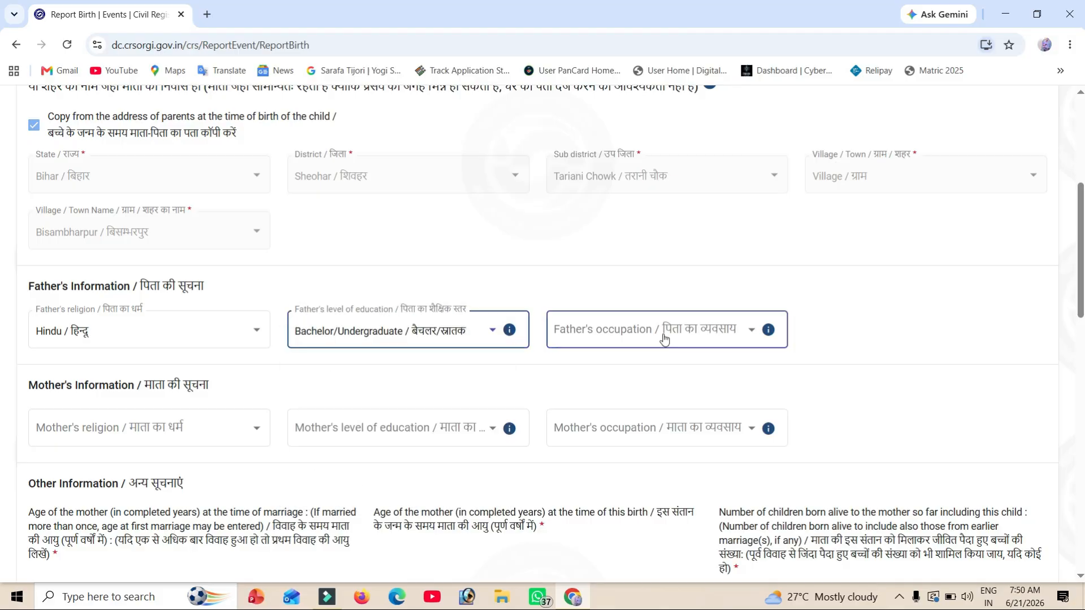
{"action": "left_click", "coordinate": [664, 339]}
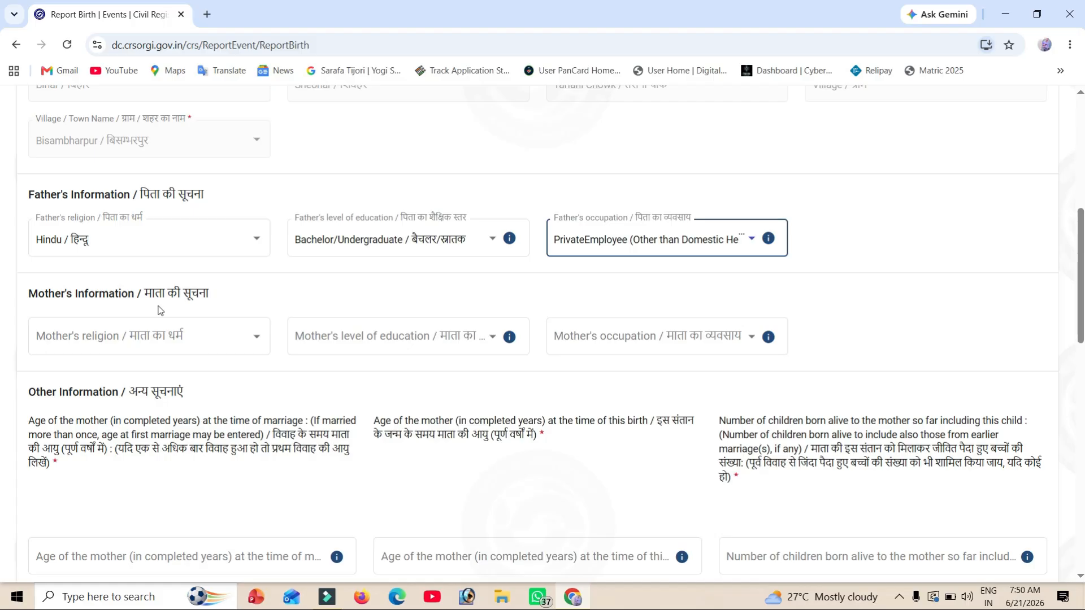
Set the mother's religion to Hindu, education to Bachelor/Undergraduate and occupation to Domestic Helper.
{"action": "left_click", "coordinate": [117, 339]}
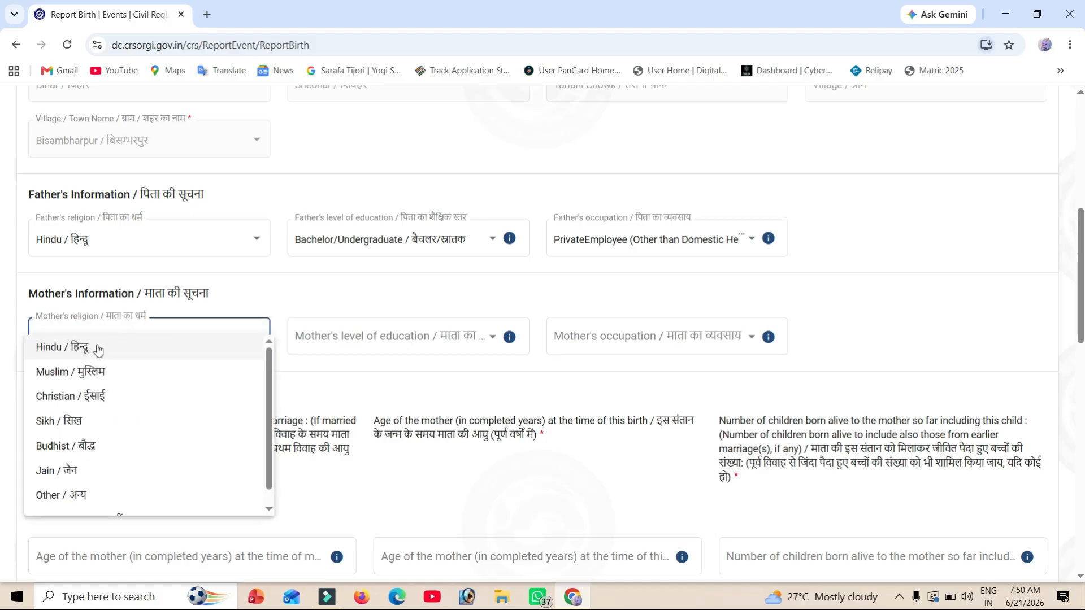
{"action": "left_click", "coordinate": [97, 346]}
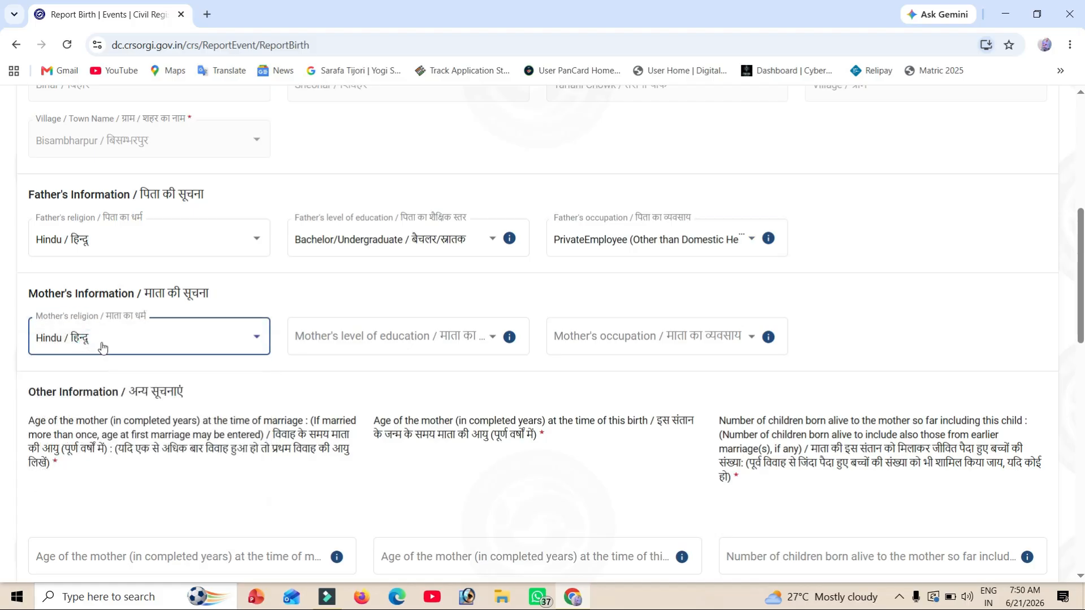
{"action": "left_click", "coordinate": [412, 346]}
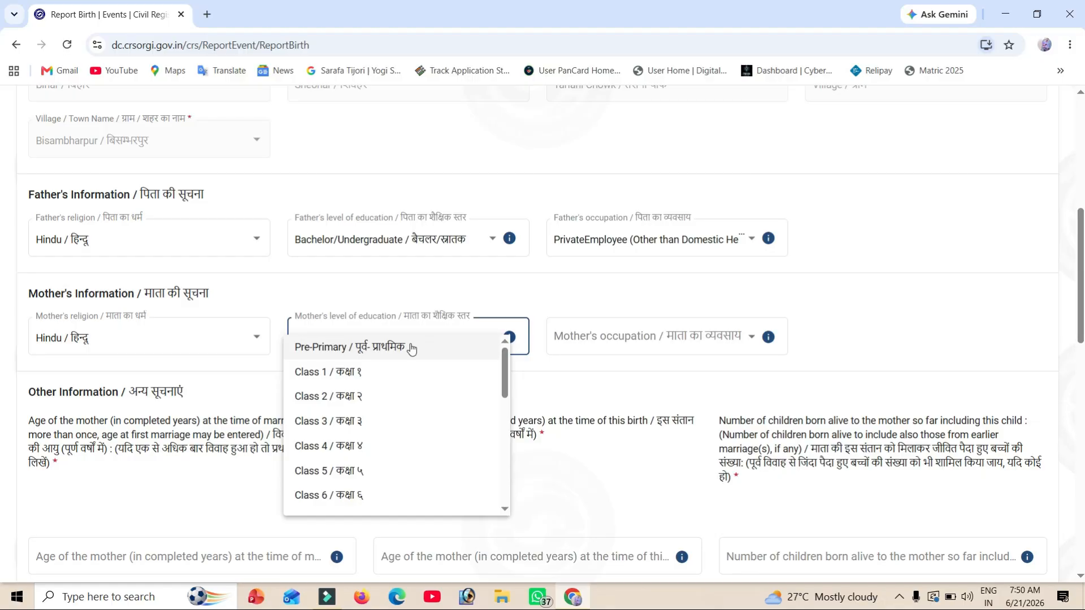
{"action": "left_click", "coordinate": [682, 338]}
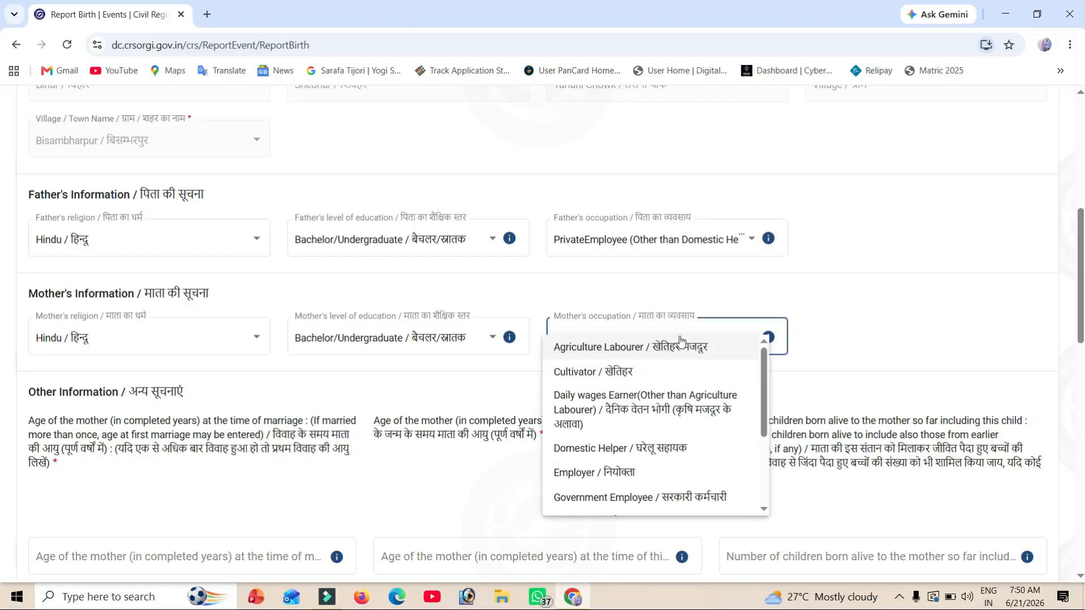
{"action": "left_click", "coordinate": [656, 448]}
Enter the mother's age as 18 at marriage and 24 at this birth, with 2 children born alive.
{"action": "scroll", "coordinate": [271, 161], "scroll_direction": "down", "scroll_amount": 5}
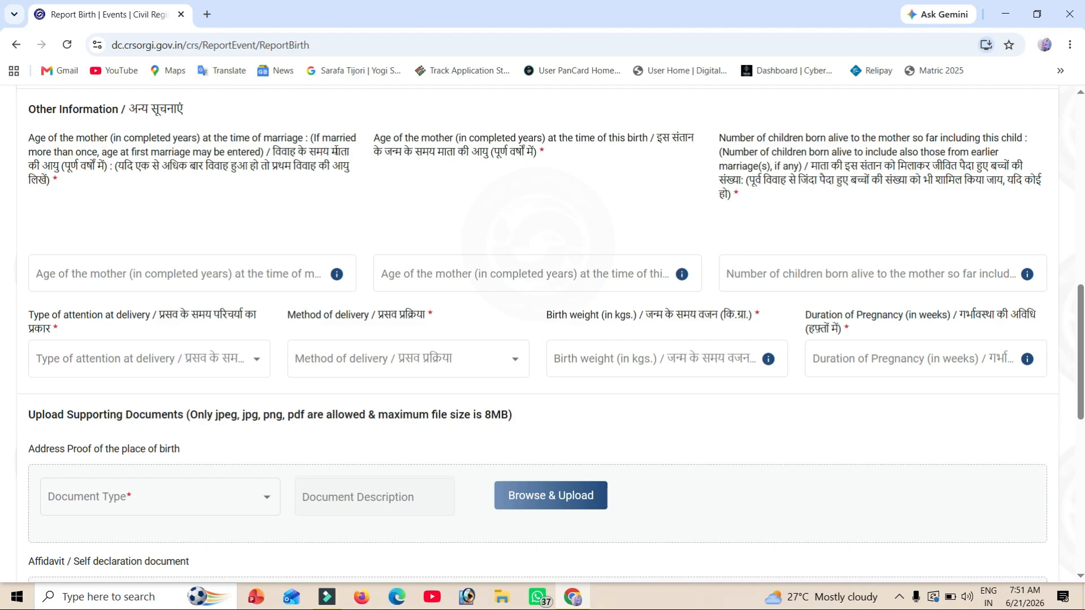
{"action": "left_click", "coordinate": [122, 268]}
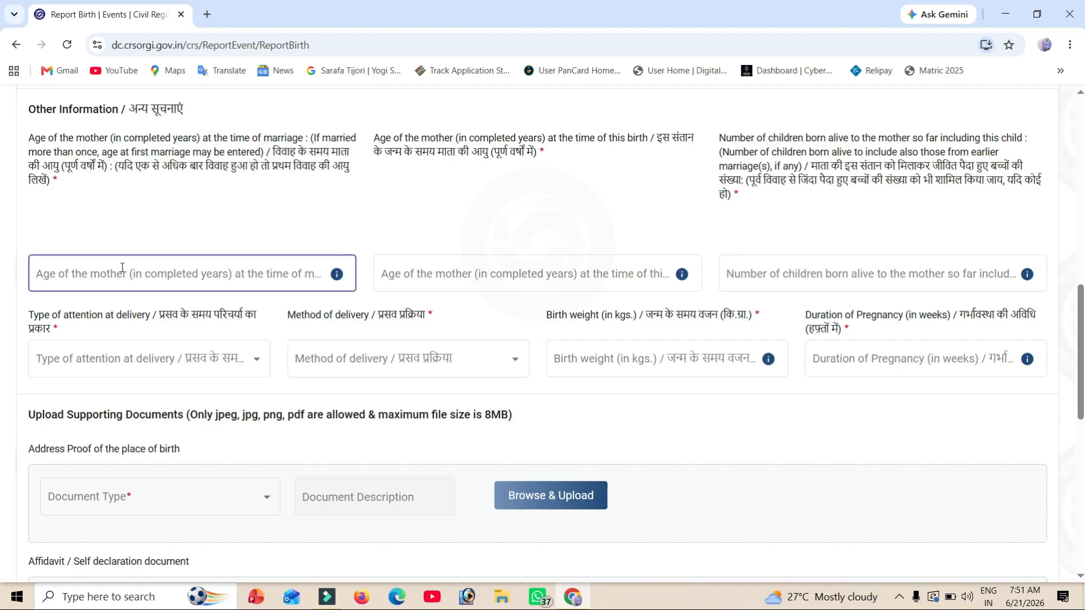
{"action": "left_click", "coordinate": [122, 267]}
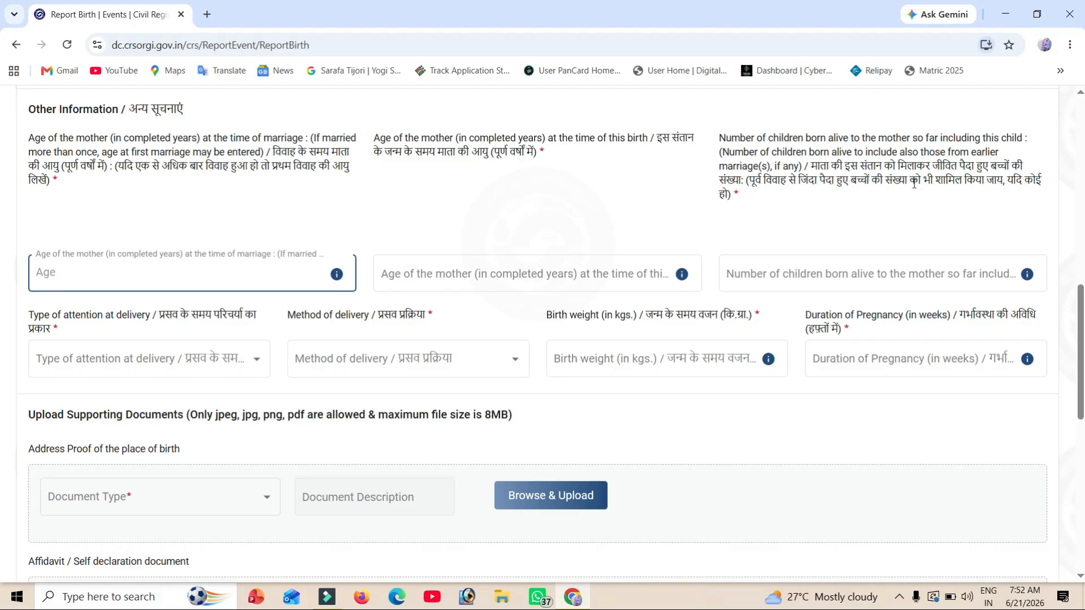
{"action": "left_click", "coordinate": [830, 268]}
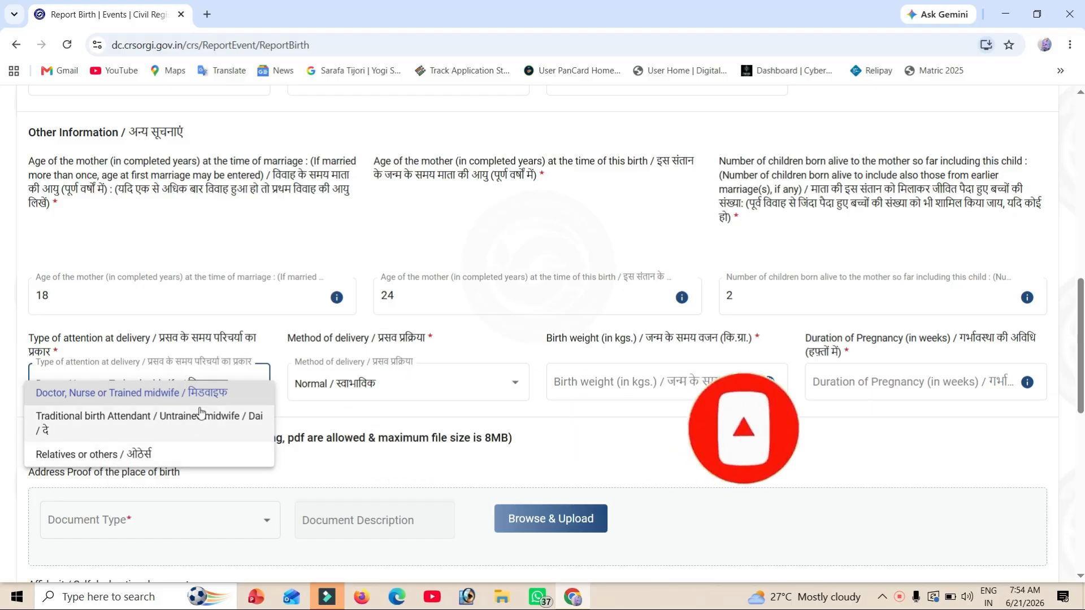
Set the attention at delivery to Doctor, Nurse or Trained midwife and the method of delivery to Normal.
{"action": "left_click", "coordinate": [218, 399]}
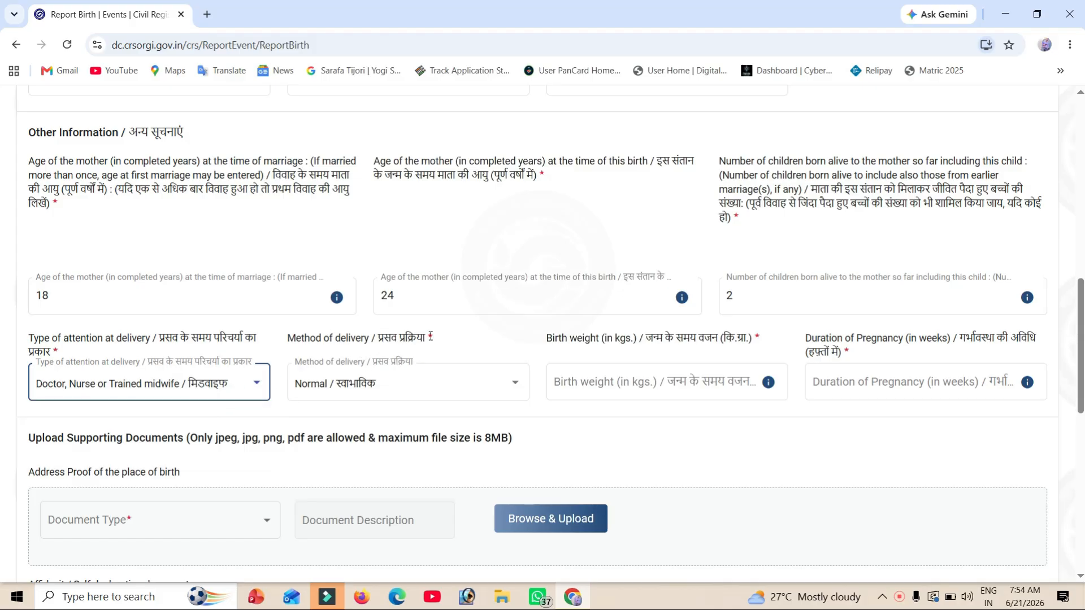
{"action": "left_click", "coordinate": [351, 388]}
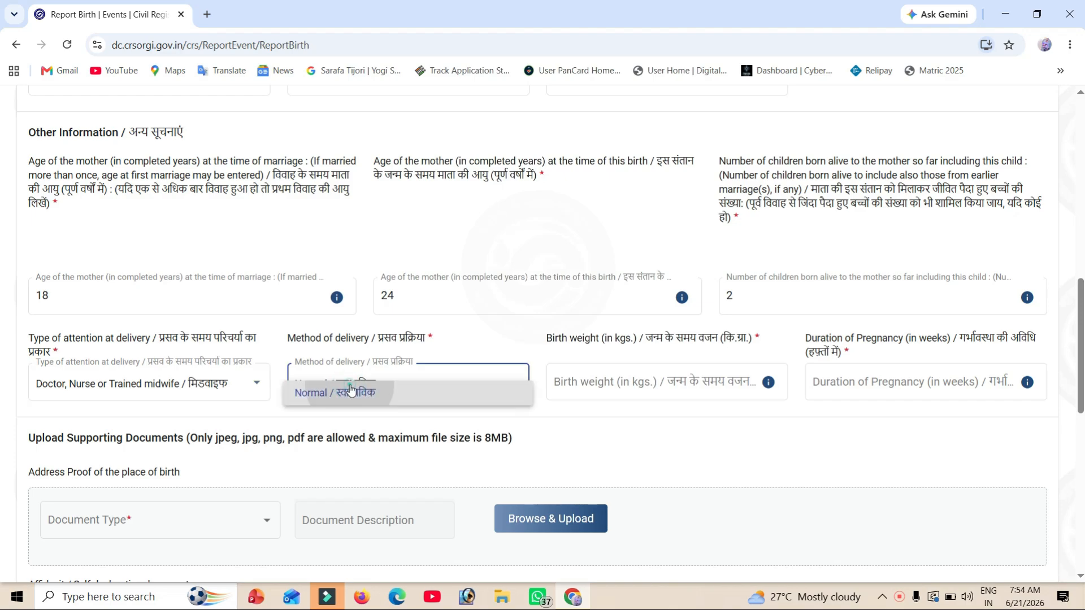
{"action": "left_click", "coordinate": [351, 389]}
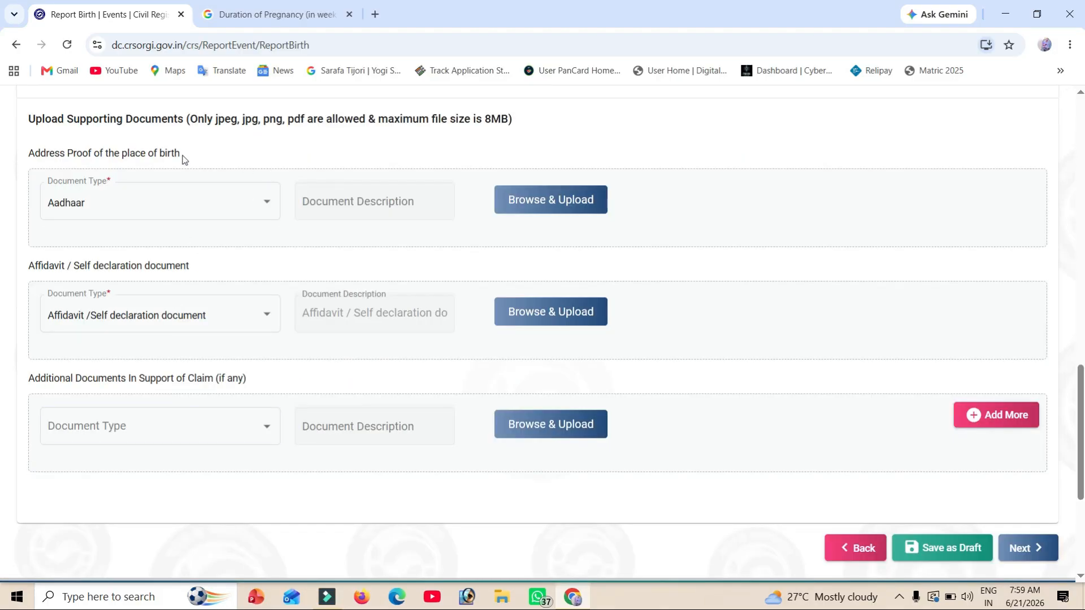
Choose Aadhaar as the address proof for the place of birth, and check the document types offered for additional supporting documents.
{"action": "left_click", "coordinate": [136, 197]}
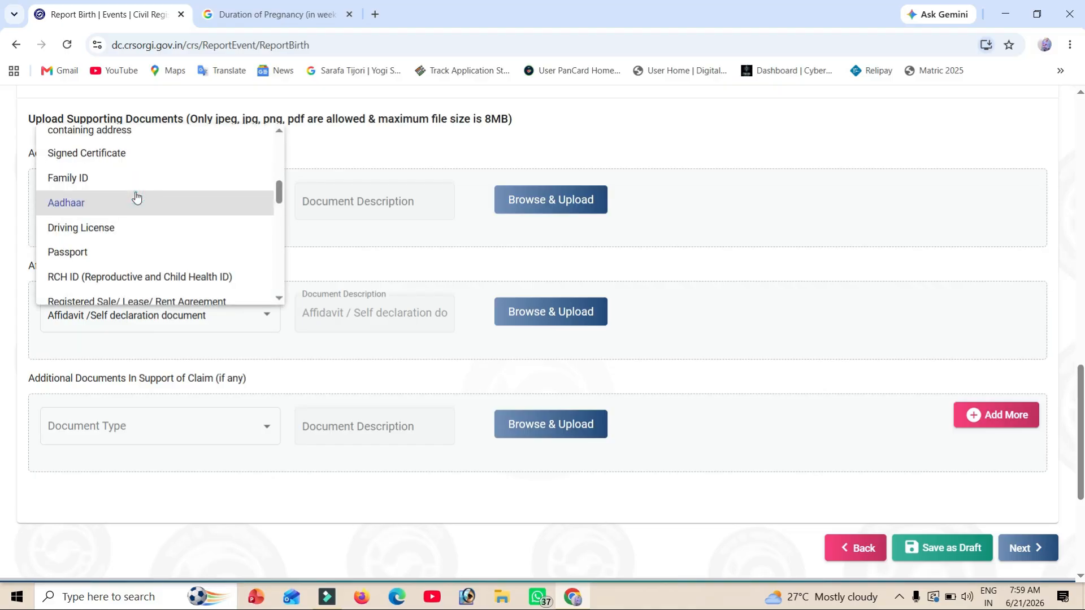
{"action": "left_click", "coordinate": [136, 202]}
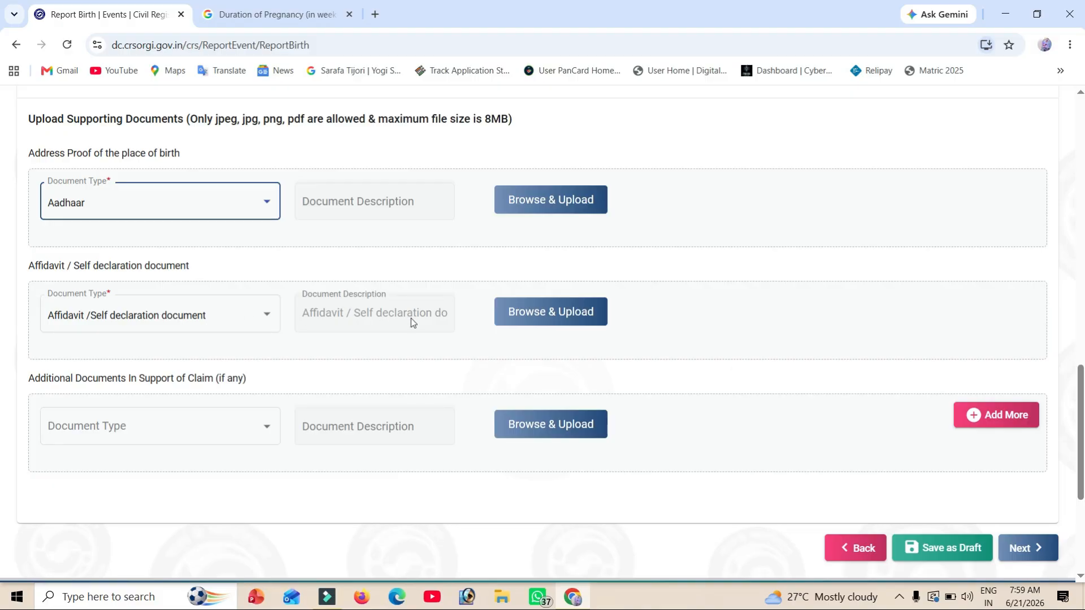
{"action": "left_click", "coordinate": [124, 440]}
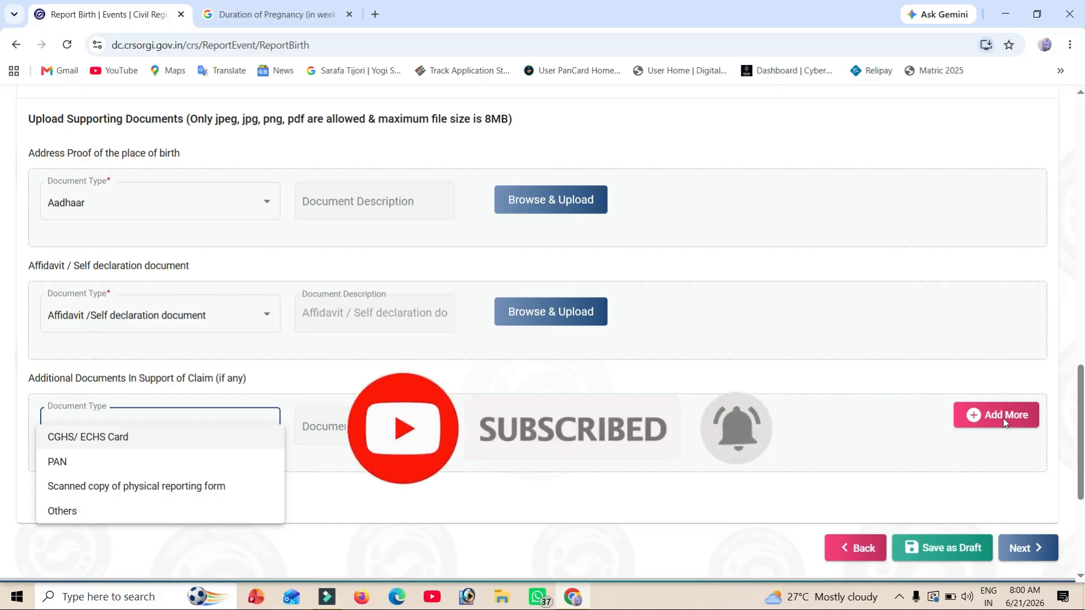
{"action": "left_click", "coordinate": [859, 460]}
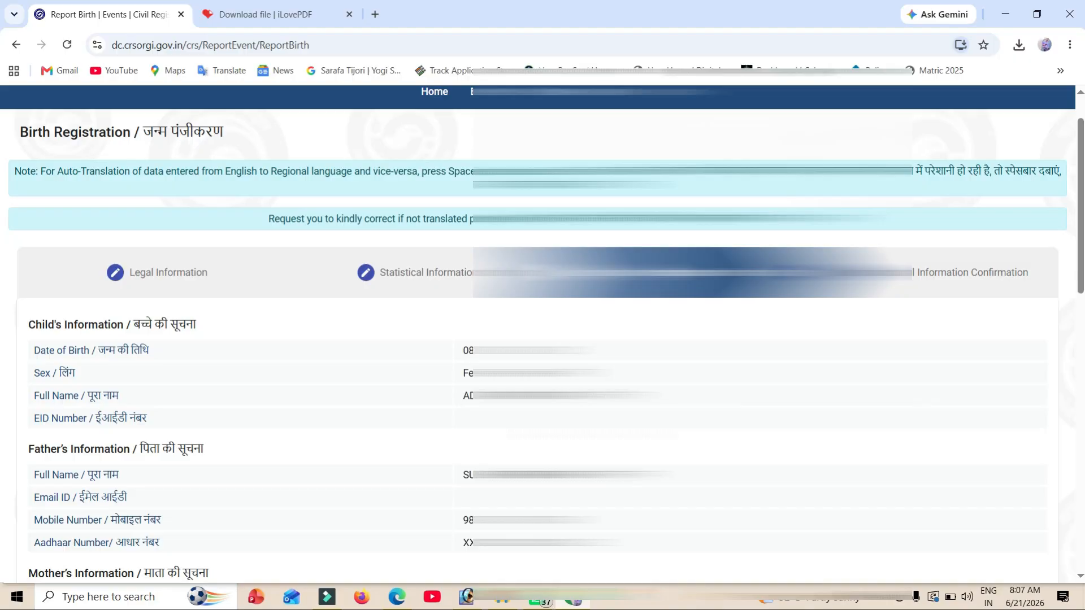
With the certificate option set to BOTH, accept the declaration of true information and try to submit the birth registration.
{"action": "scroll", "coordinate": [542, 333], "scroll_direction": "down", "scroll_amount": 10}
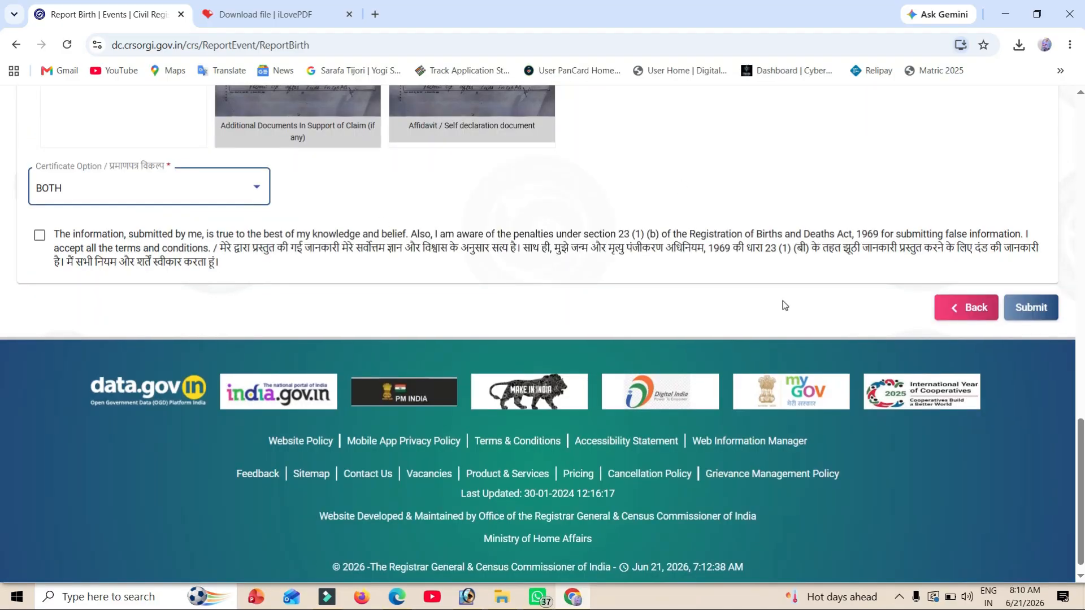
{"action": "left_click", "coordinate": [899, 597]}
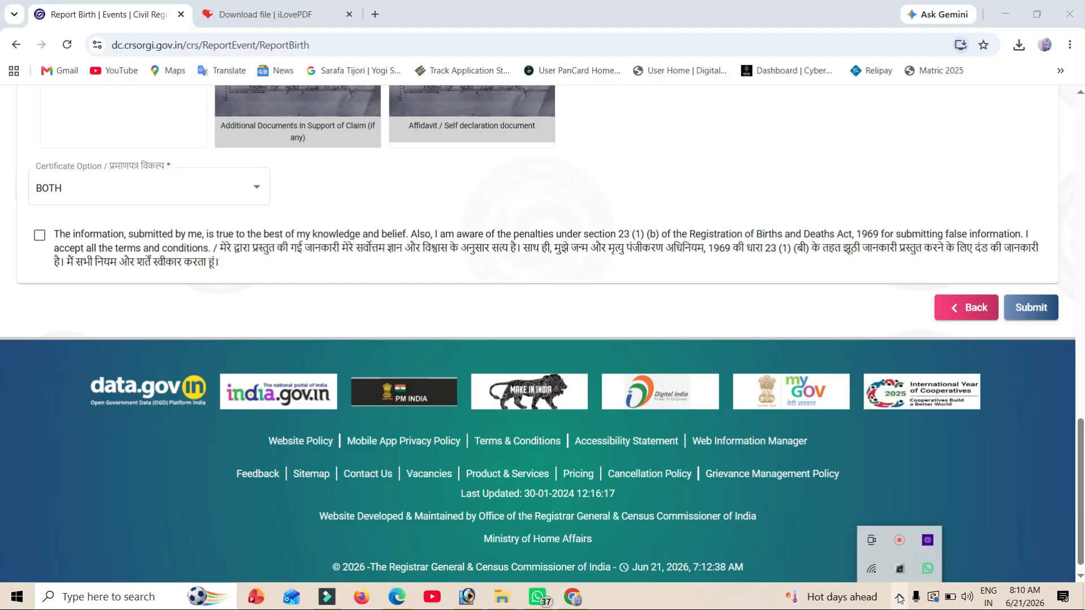
{"action": "left_click", "coordinate": [899, 597]}
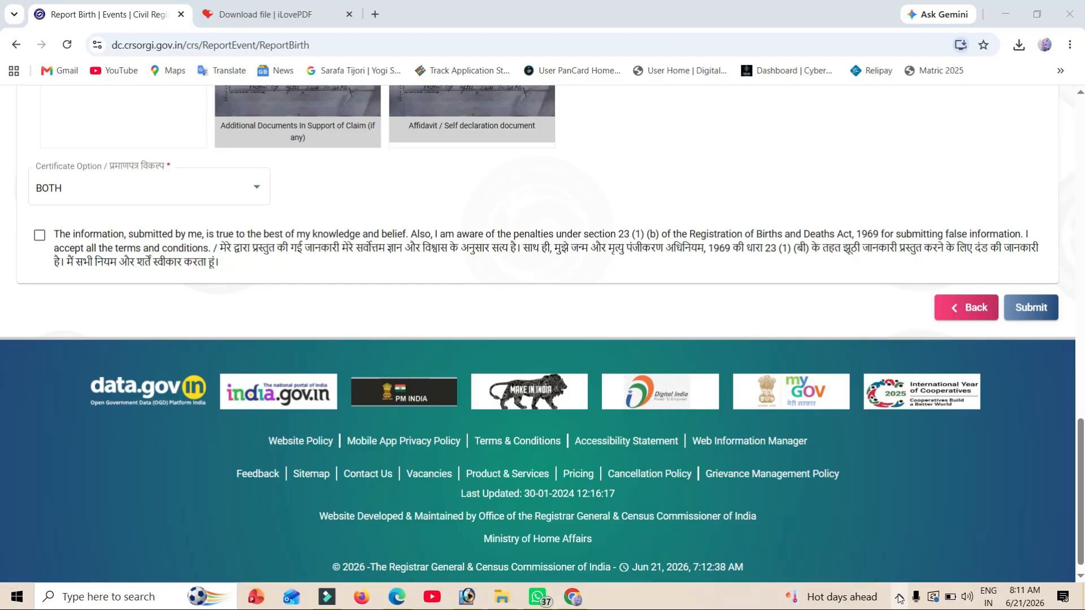
{"action": "left_click", "coordinate": [43, 239]}
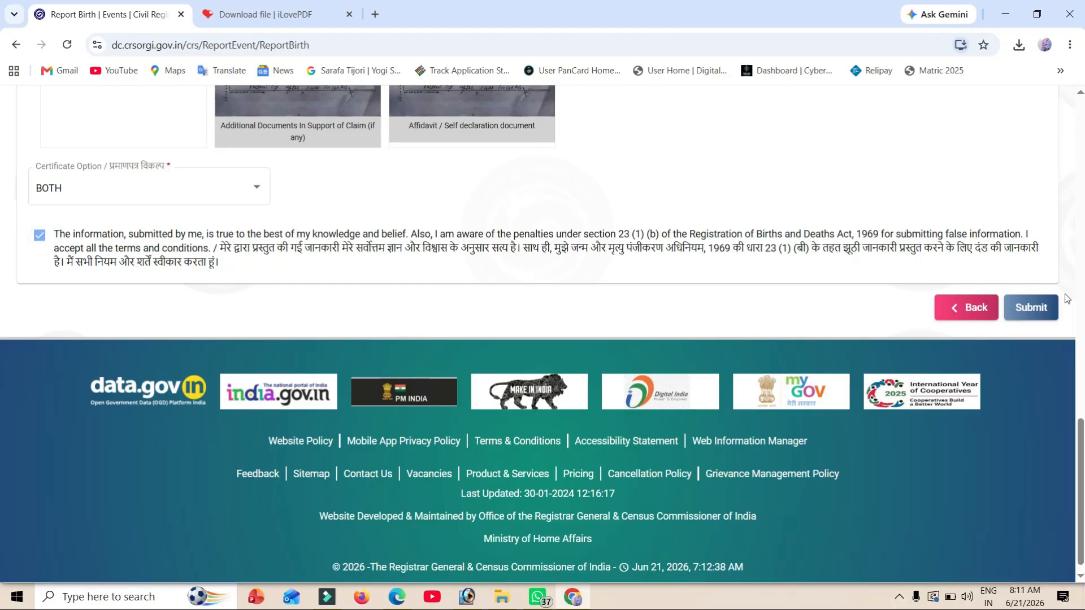
{"action": "left_click", "coordinate": [1045, 311]}
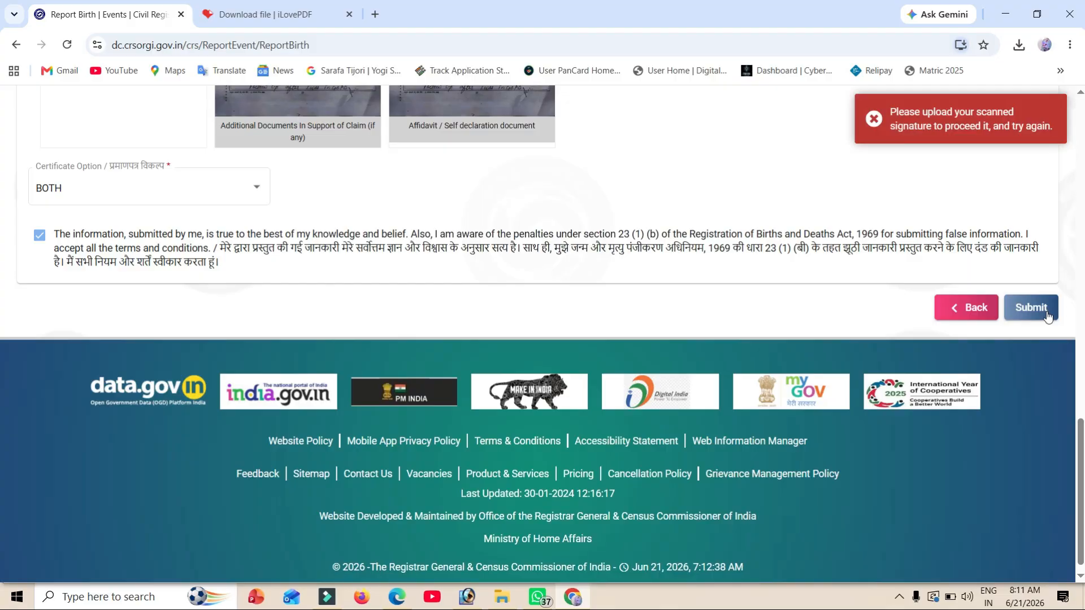